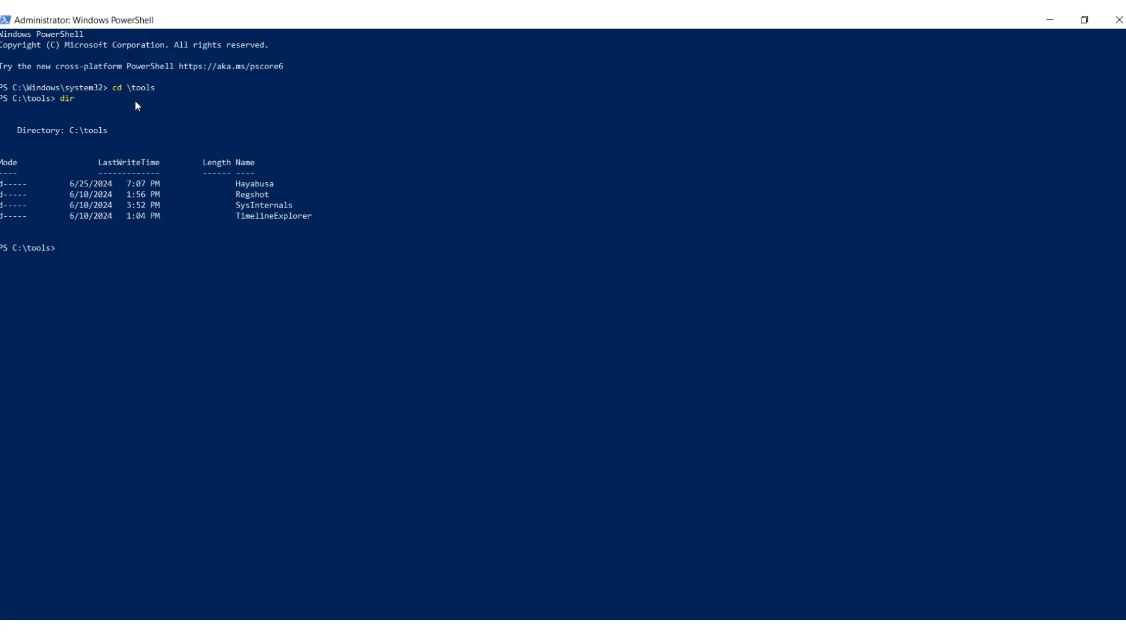
Step: Change into the Hayabusa directory and list its contents
type("Hayabusa")
key("Return")
type("dir")
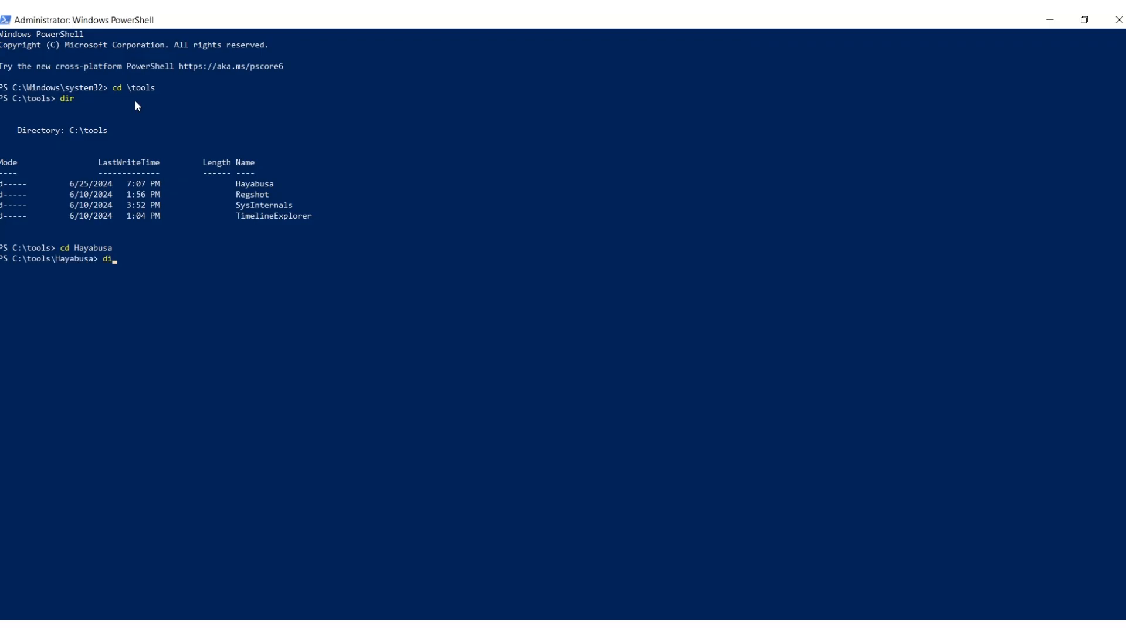
key("Return")
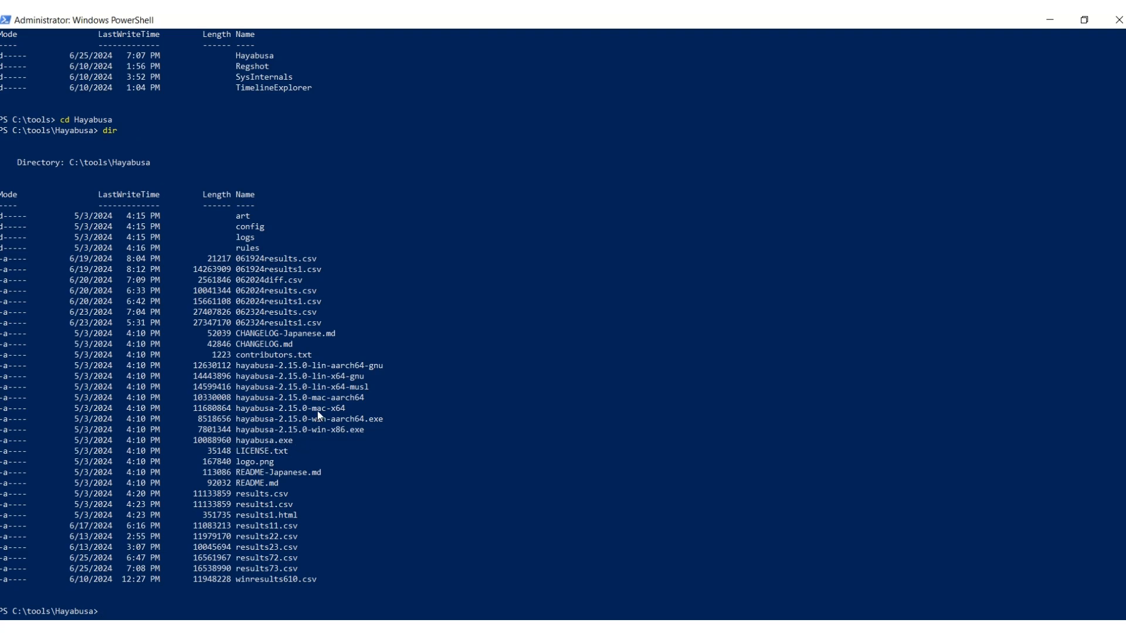
Step: Run hayabusa.exe with csv-timeline and the -l option, setting the output file to 062524results.csv
scroll(333, 405, "down", 1)
scroll(375, 407, "down", 1)
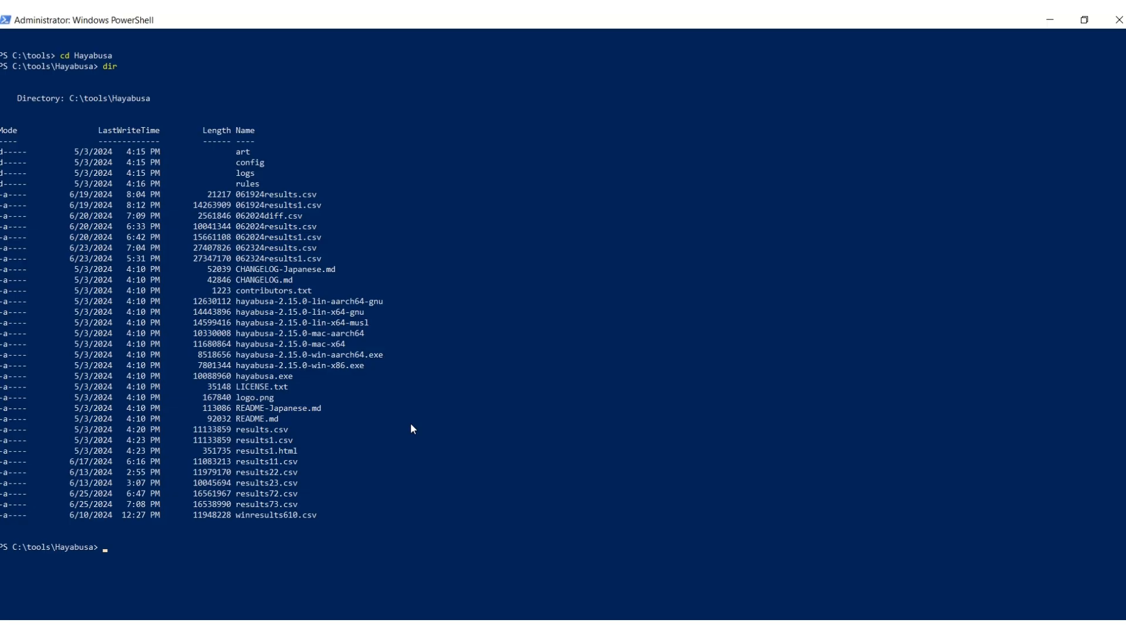
type("\\hayabusa.exe csv-timeline -l -o")
type("0625")
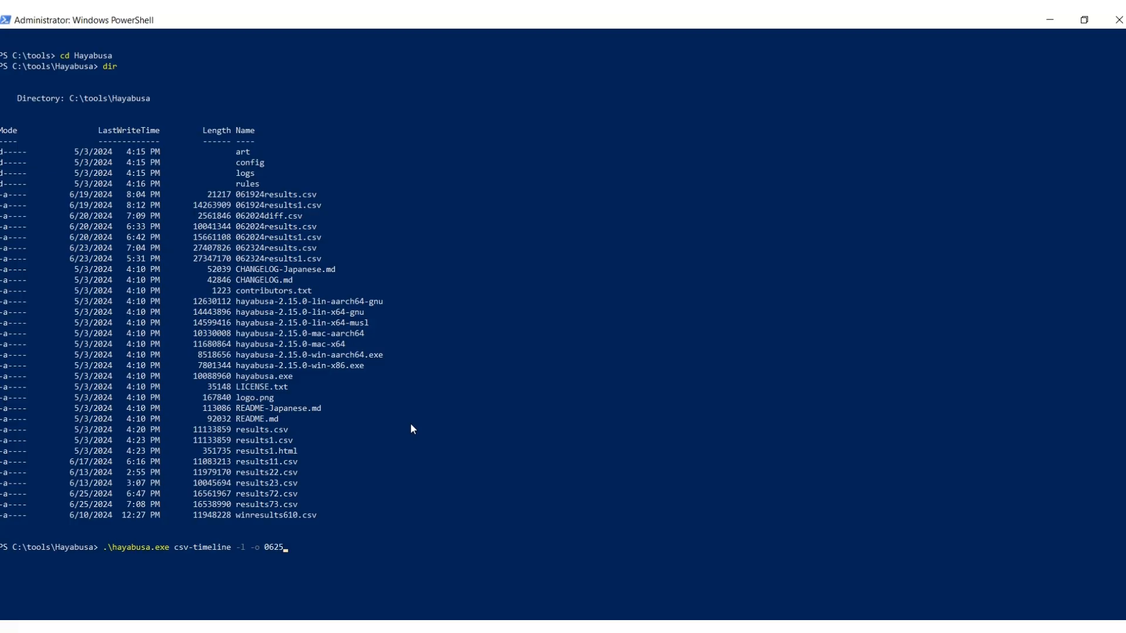
type("24results.csv")
key("Return")
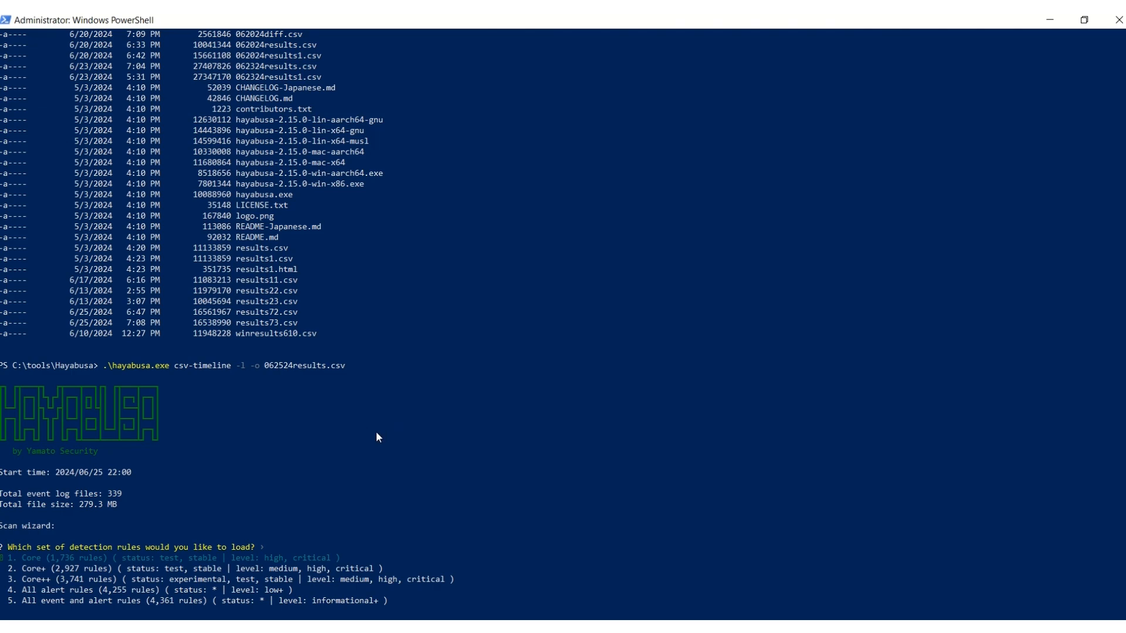
Step: Choose the Core+ detection rule set (test and stable status; medium, high and critical levels) for the scan
scroll(377, 430, "down", 1)
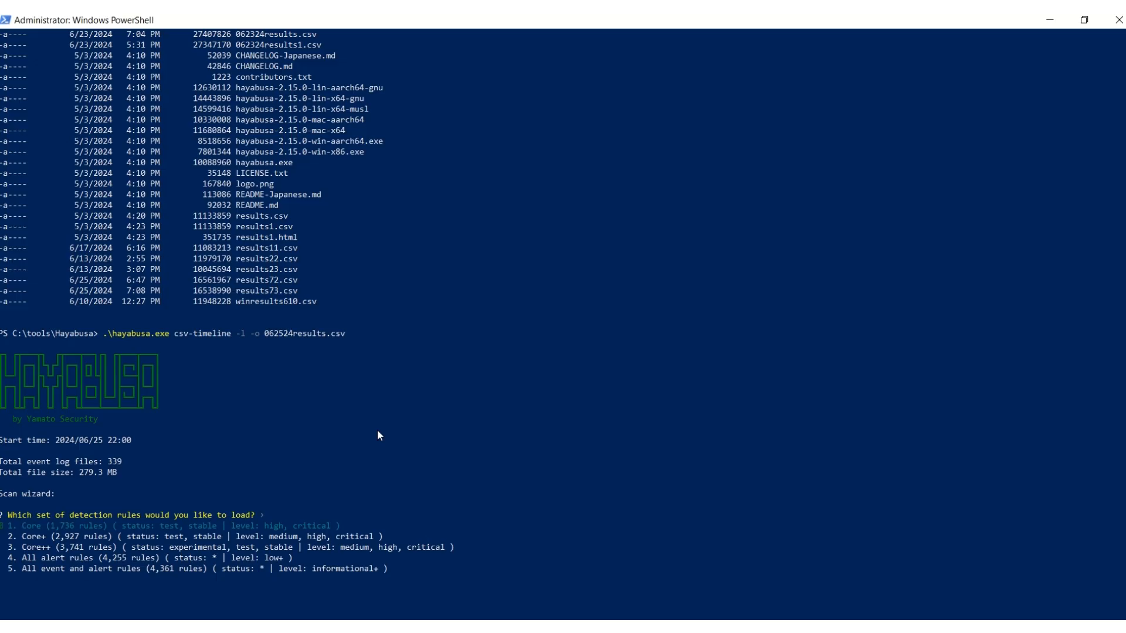
key("Down")
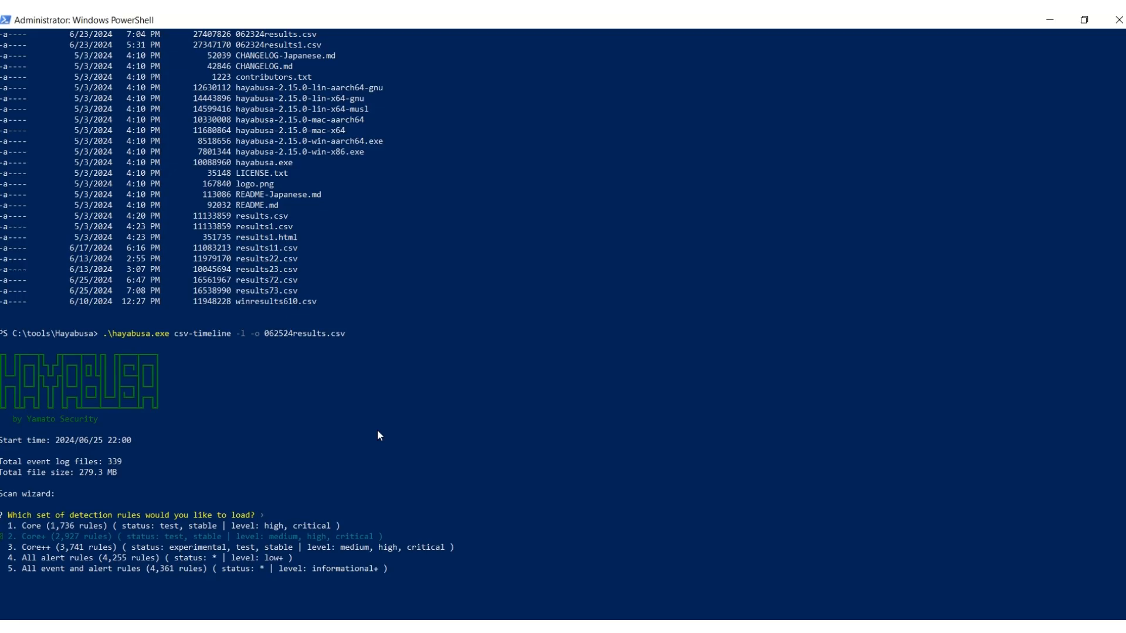
key("Down")
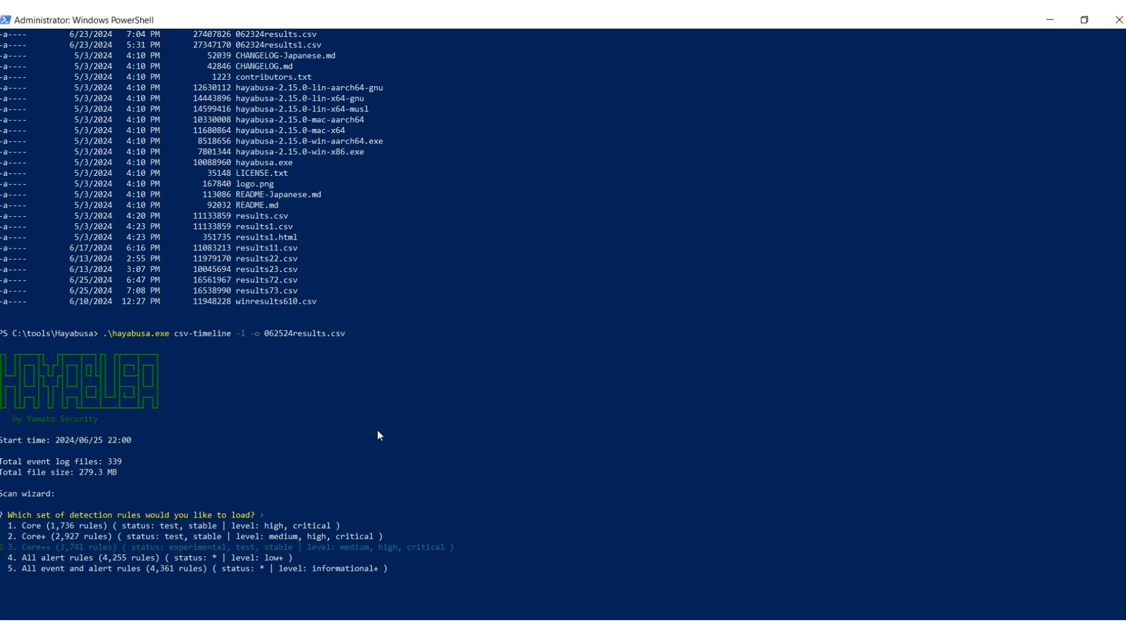
key("Down")
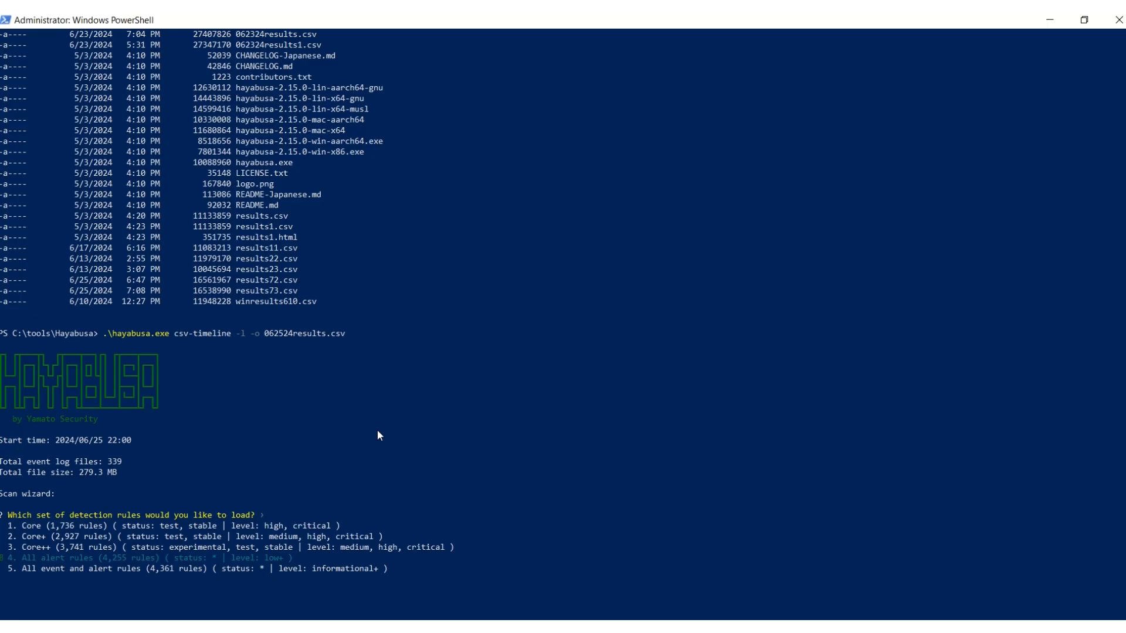
key("Down")
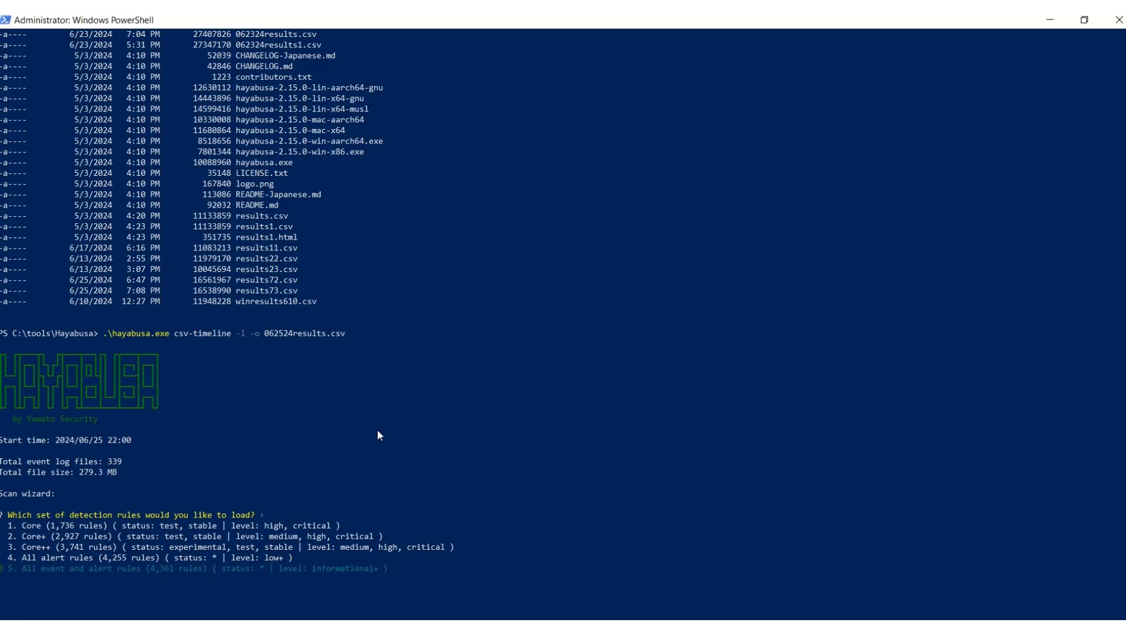
key("Up")
key("Up")
key("Up")
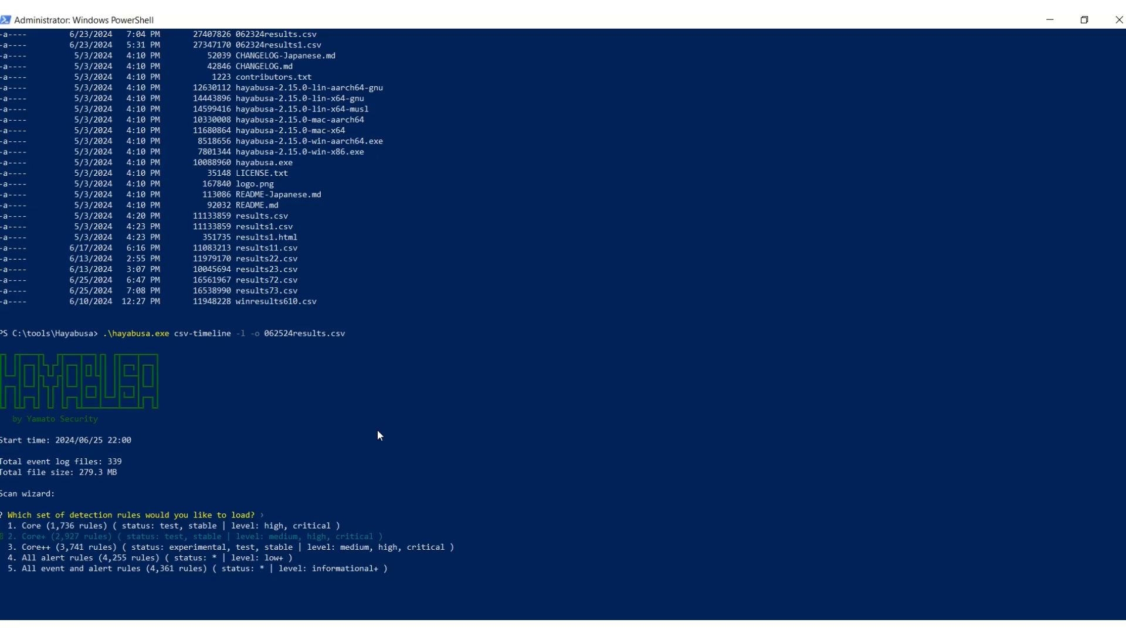
key("Return")
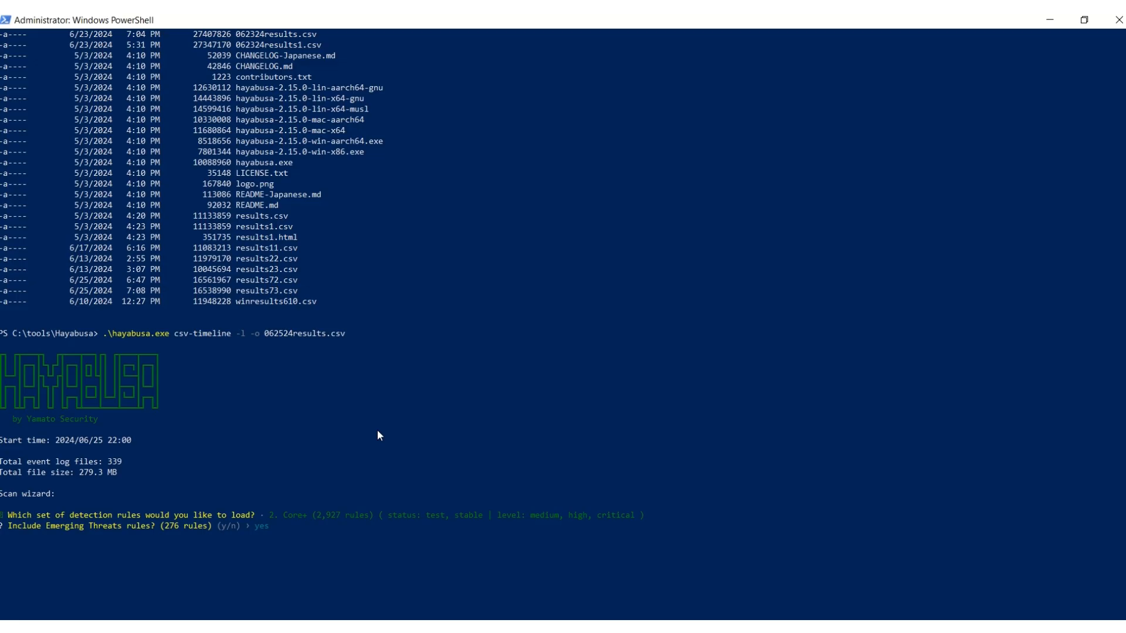
Step: Include the Emerging Threats, Threat Hunting and sysmon rules to run the scan, and review its results summary
key("Return")
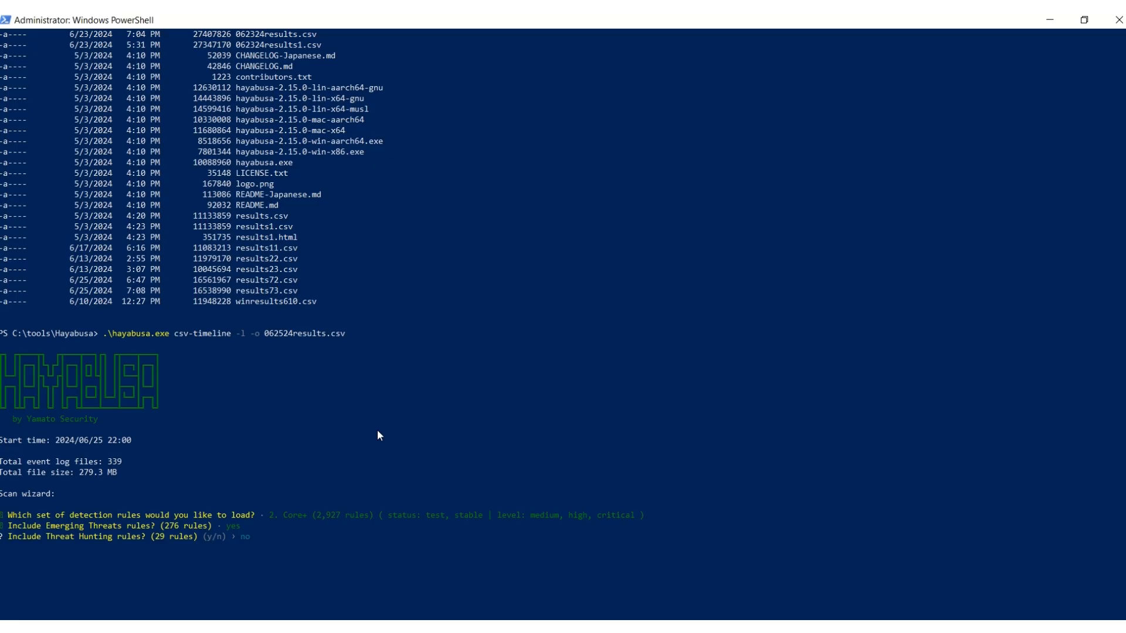
key("y")
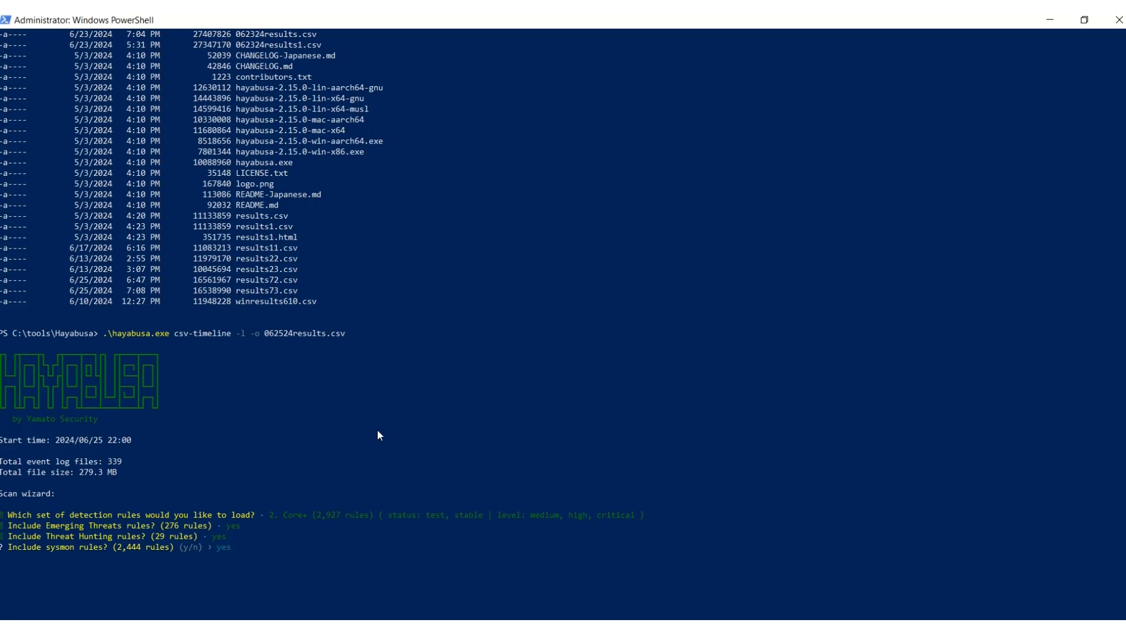
key("Return")
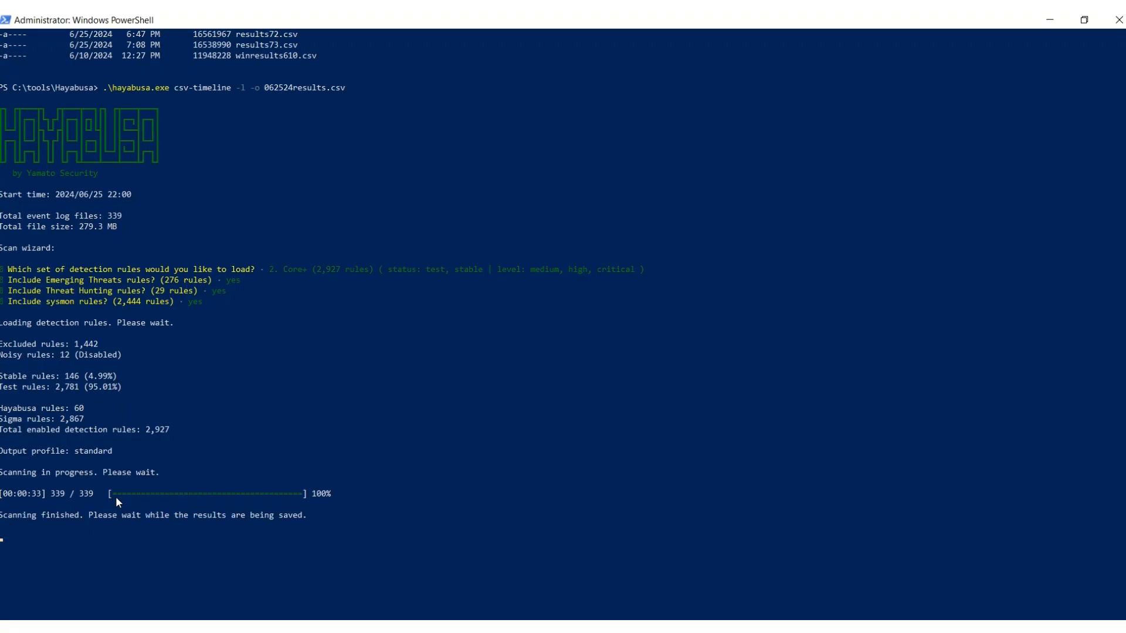
scroll(262, 206, "up", 5)
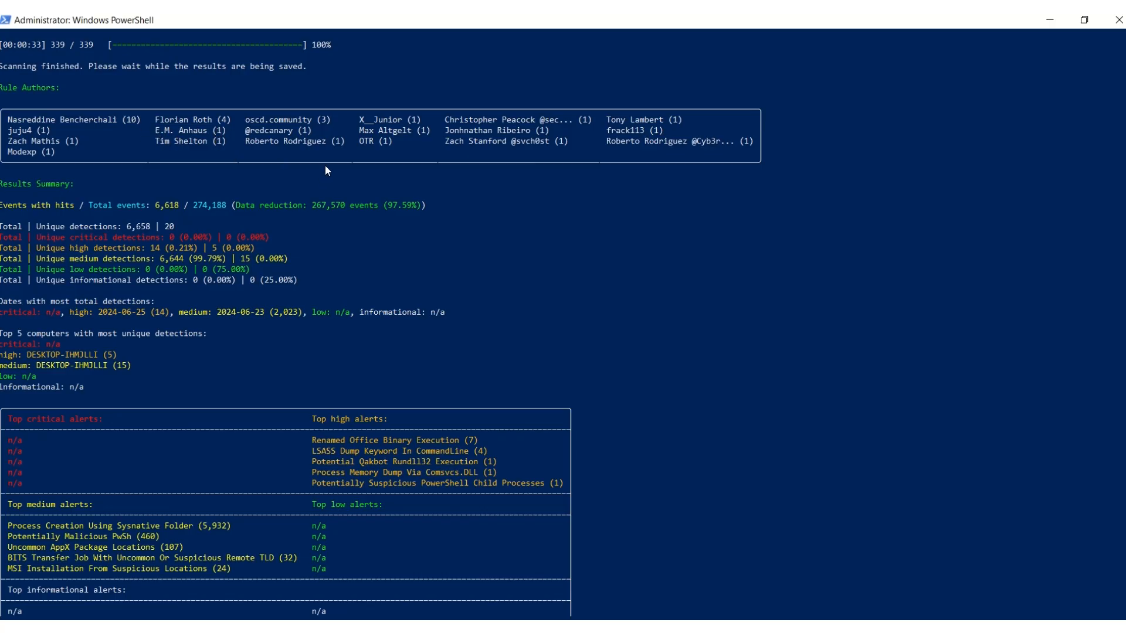
scroll(434, 184, "down", 1)
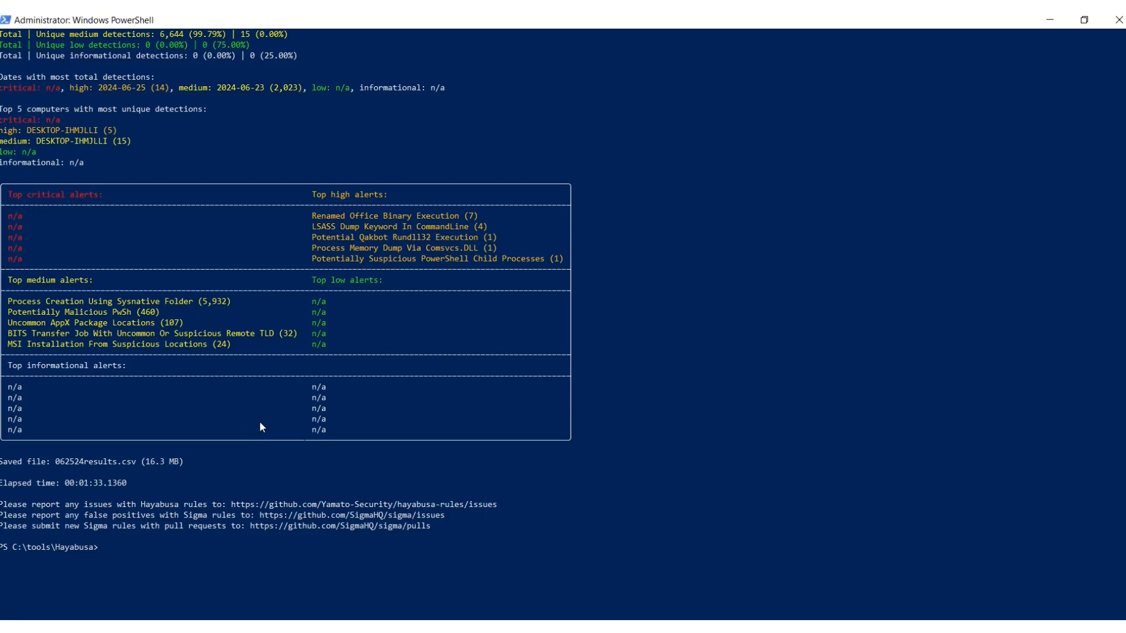
Step: Change to the C:\tools\TimelineExplorer directory and list its contents
type("cd ..")
key("Return")
type("cd TimelineExplorer")
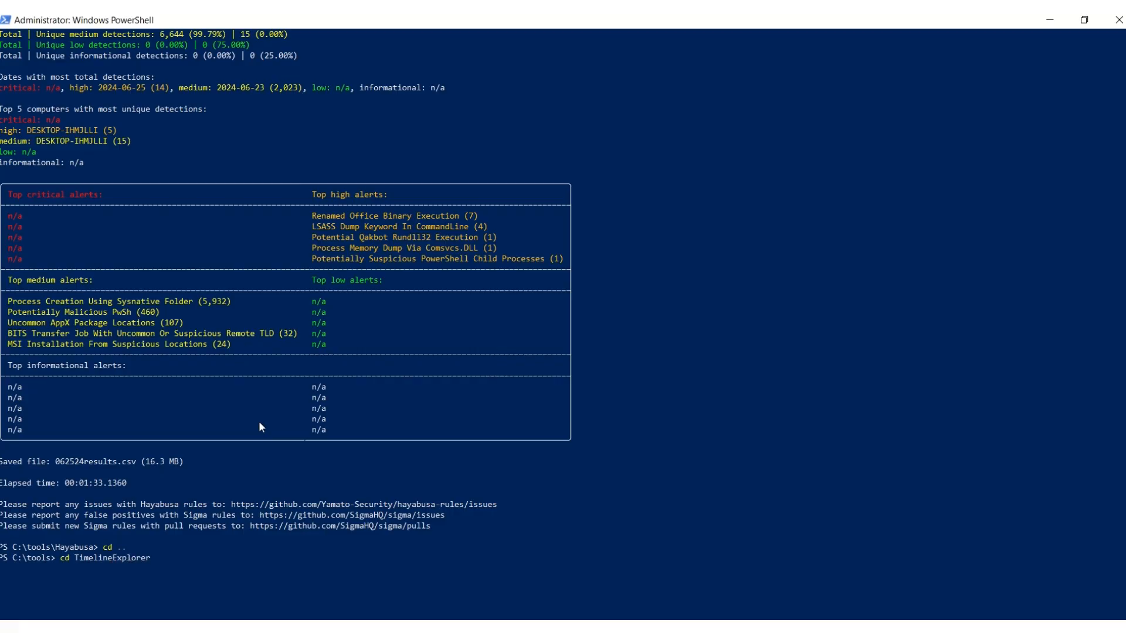
key("Return")
type("dir")
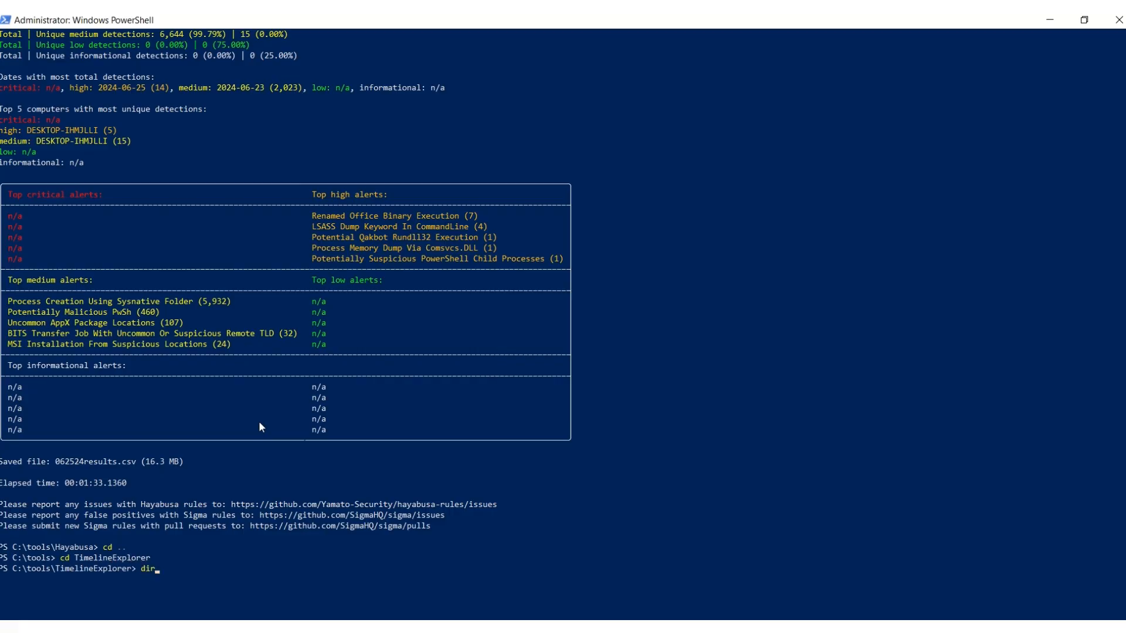
key("Return")
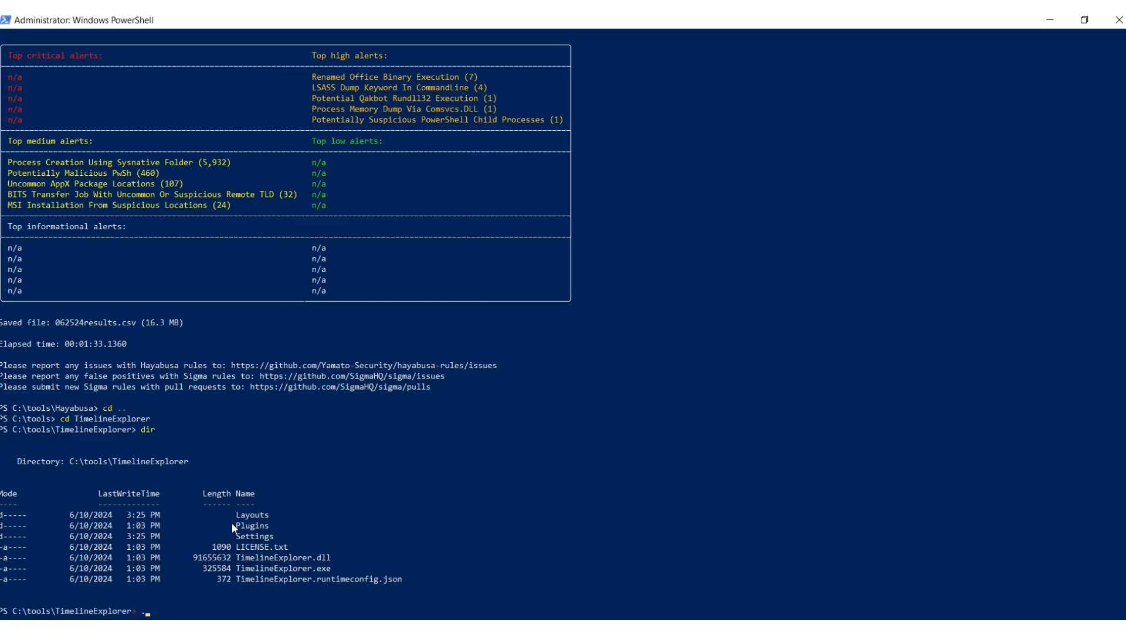
Step: Launch TimelineExplorer.exe and maximize the Timeline Explorer window
type(".\\TimelineExplorer.exe")
key("Return")
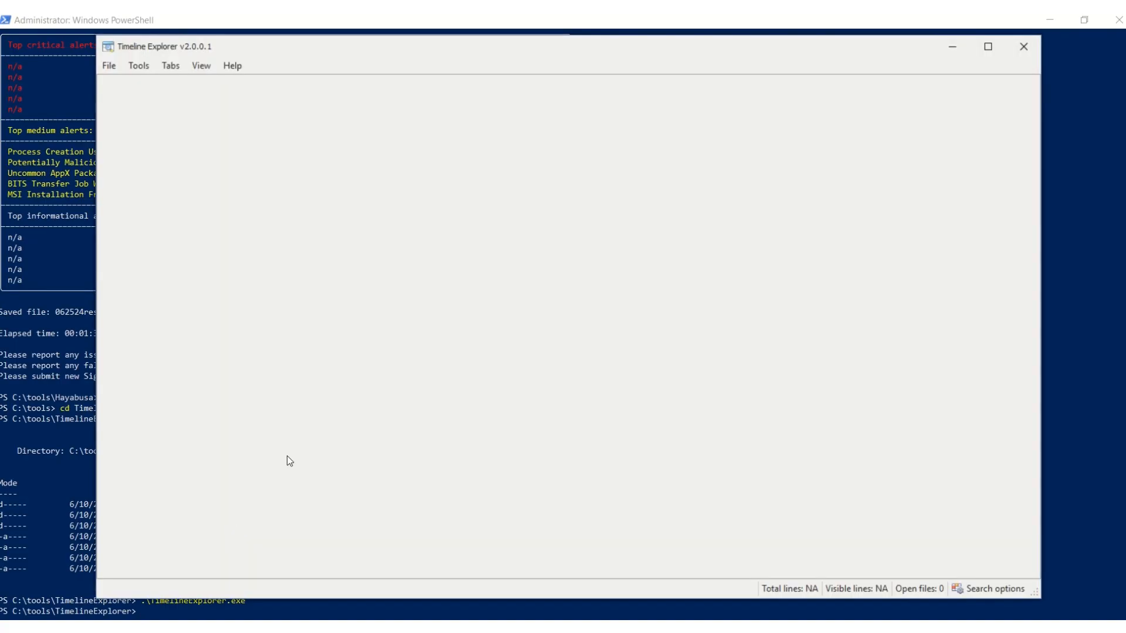
double_click(463, 57)
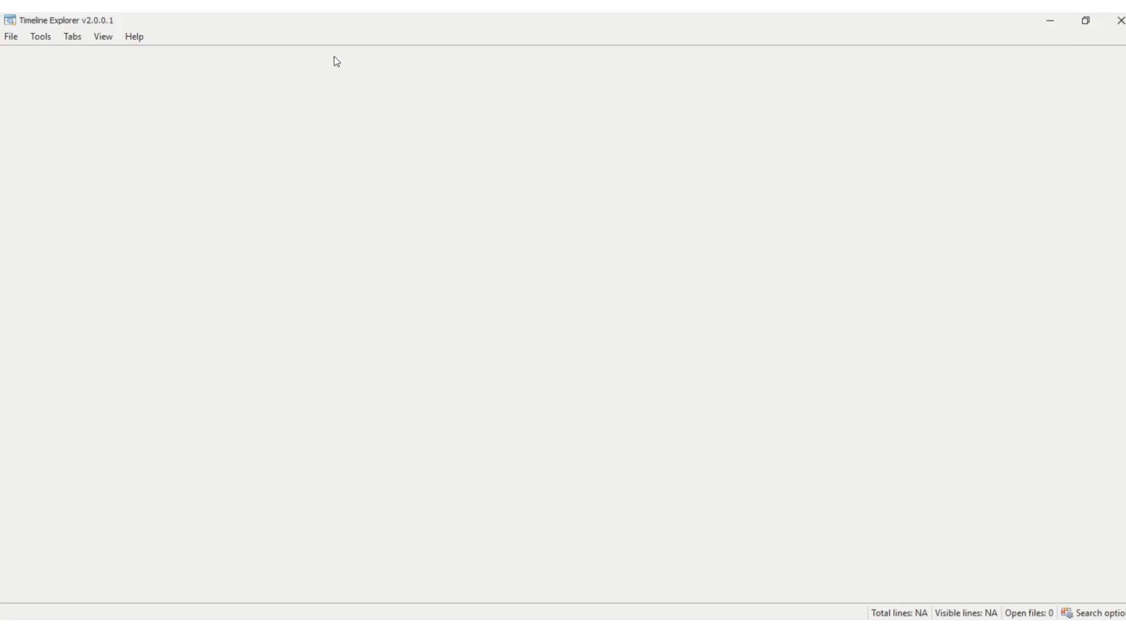
Step: Open 062524results.csv from the Hayabusa folder in Timeline Explorer
left_click(12, 37)
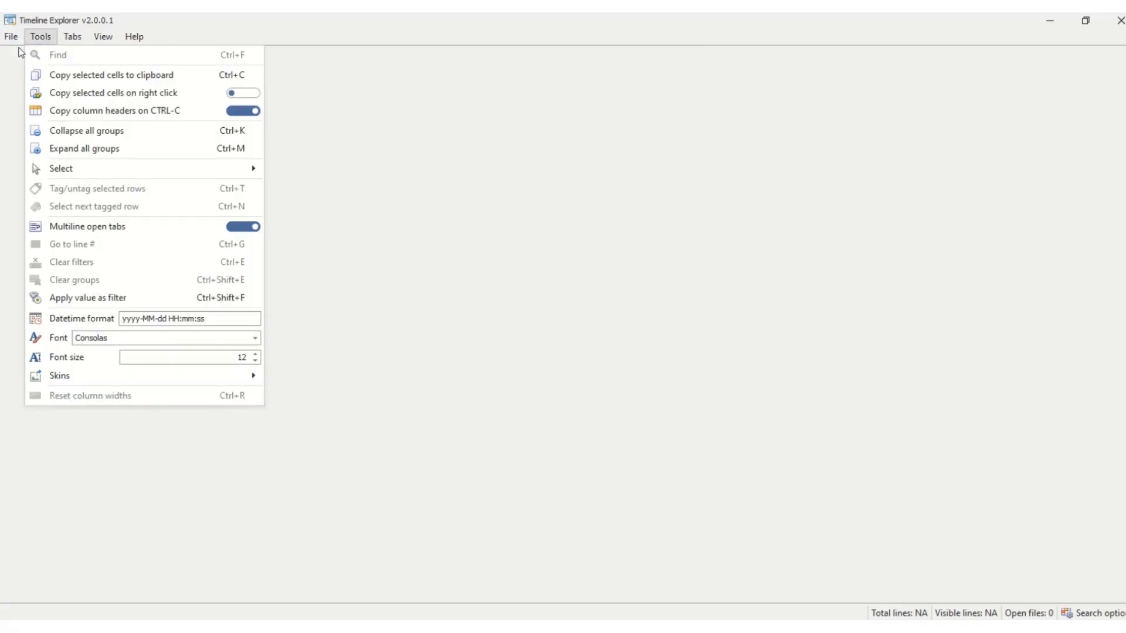
left_click(13, 54)
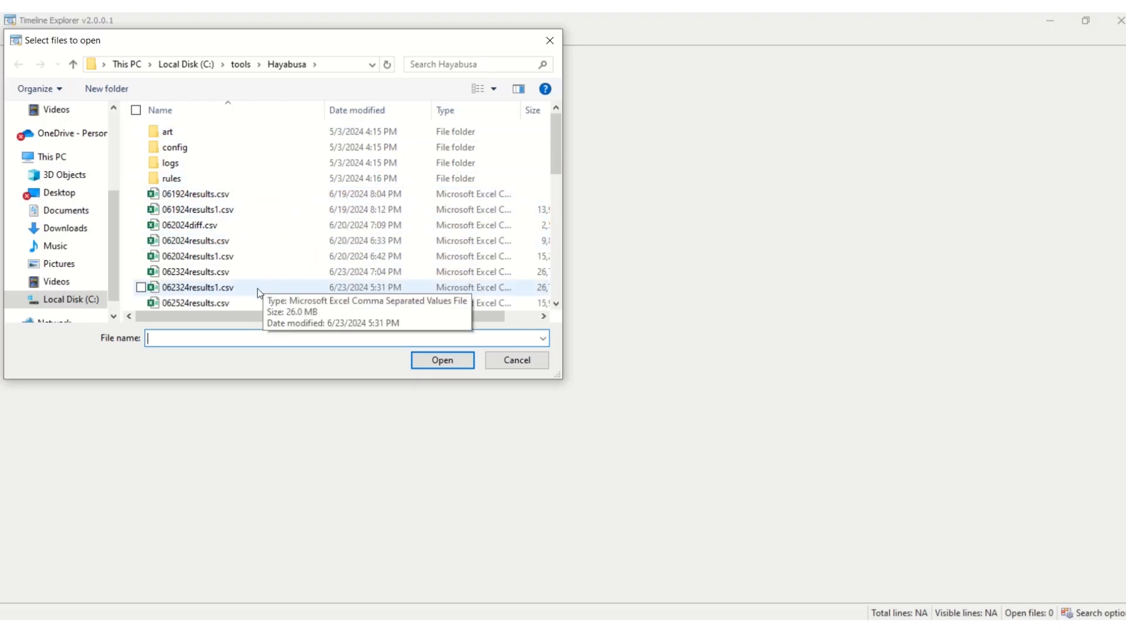
left_click(227, 303)
left_click(427, 360)
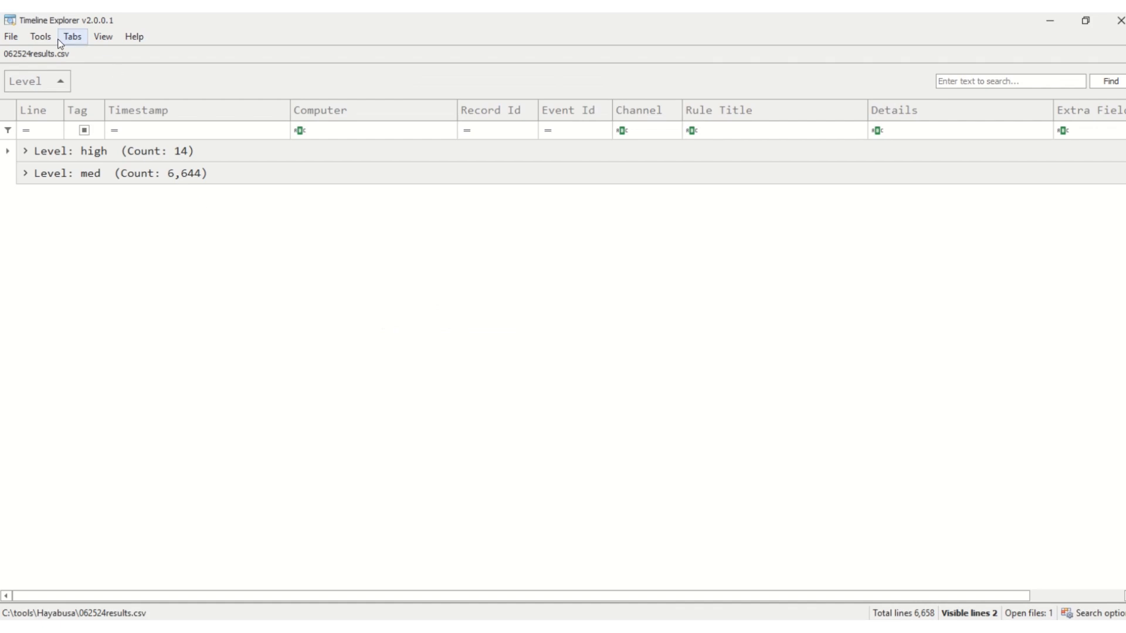
Step: Remove the grouping by Level by returning that column beside Event Id, and look through the ungrouped events
left_click_drag(39, 79, 596, 106)
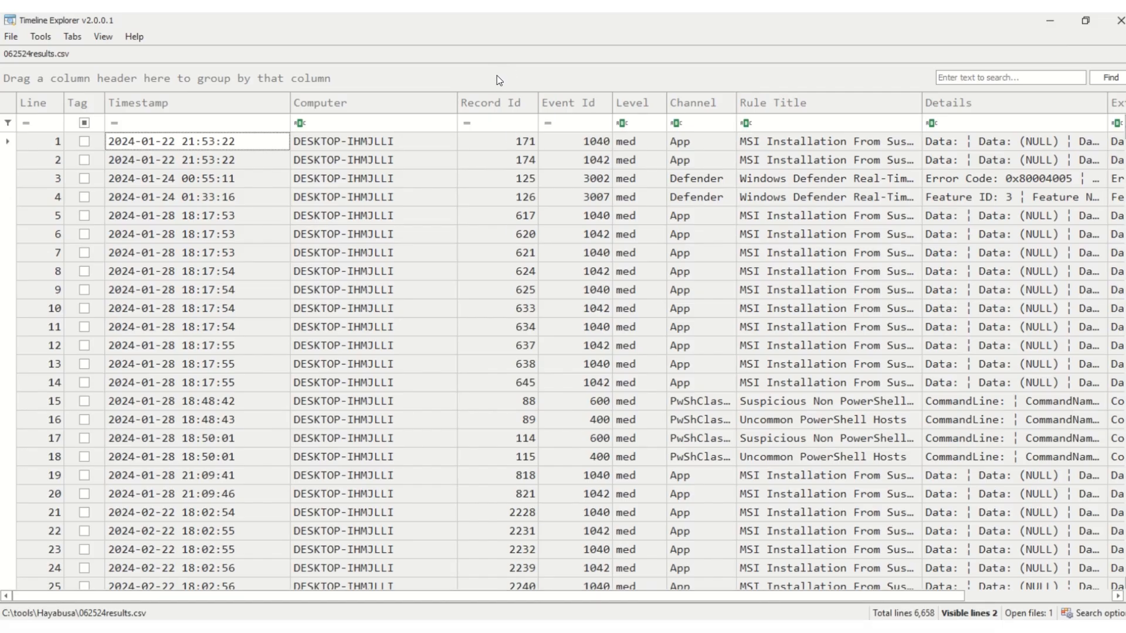
scroll(576, 243, "down", 11)
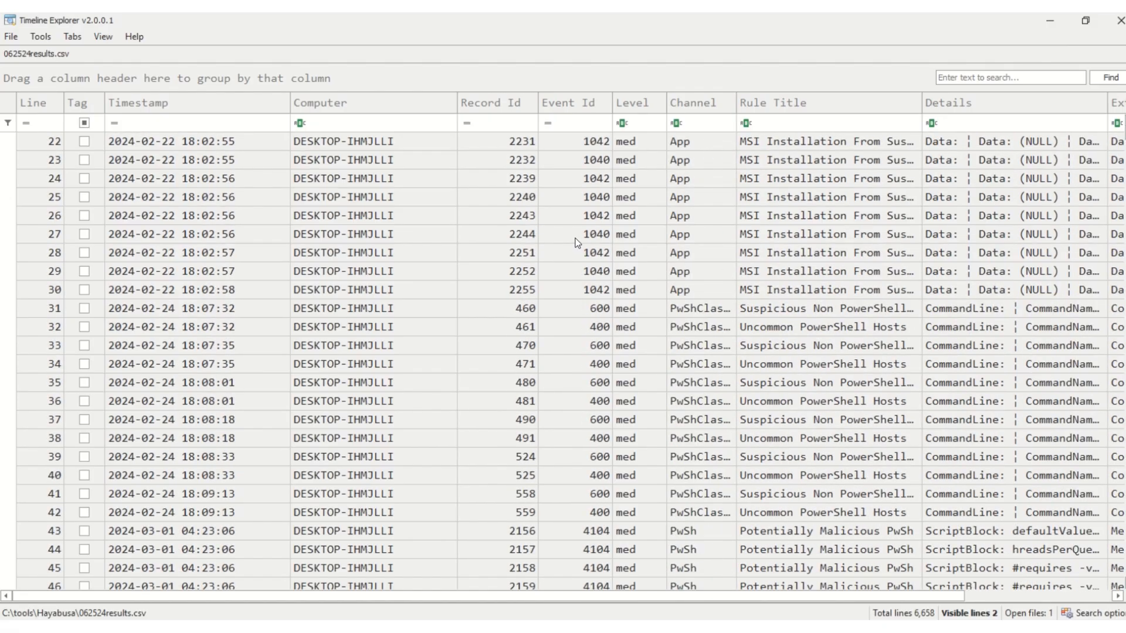
scroll(576, 242, "down", 7)
scroll(576, 242, "up", 5)
scroll(576, 242, "up", 13)
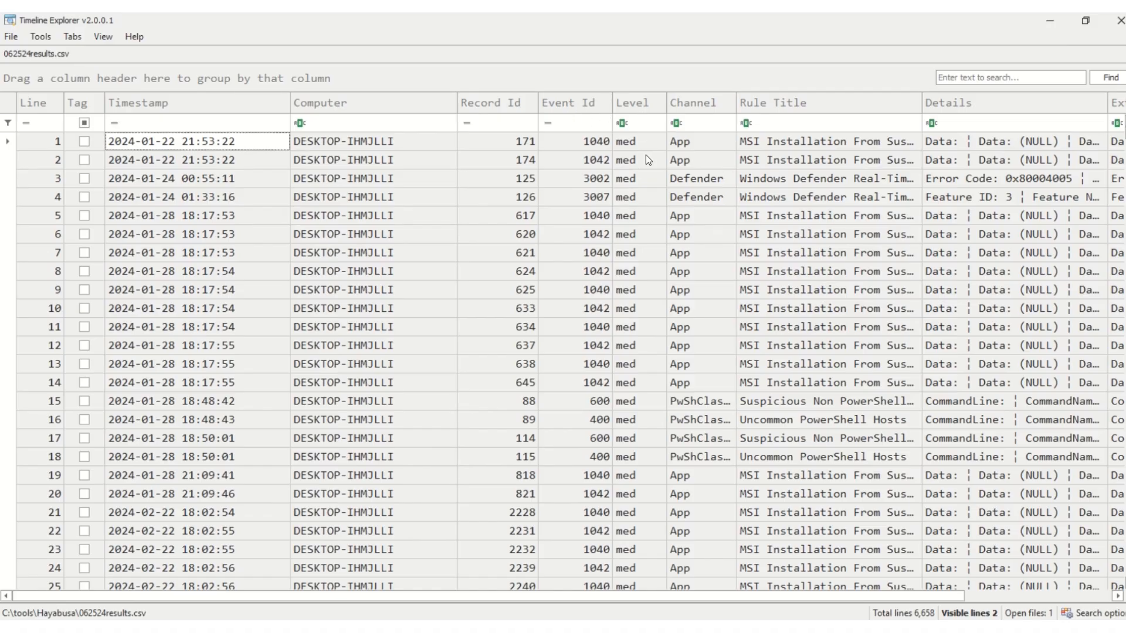
Step: Sort the events by Level in descending order and view the Details and Extra Field Info columns
left_click(637, 104)
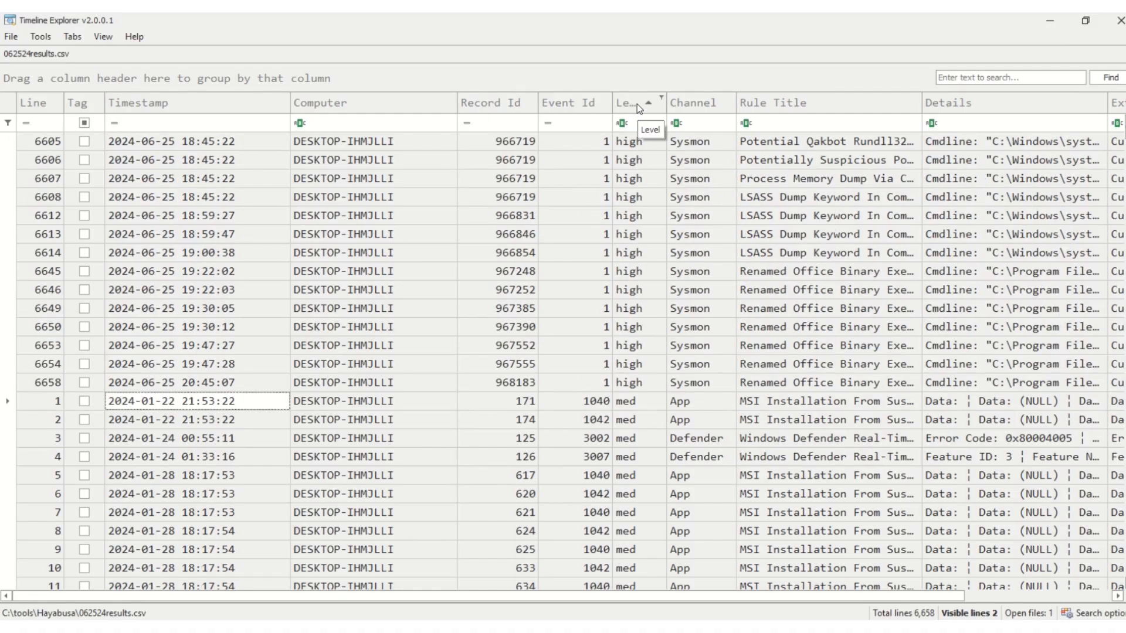
left_click(636, 103)
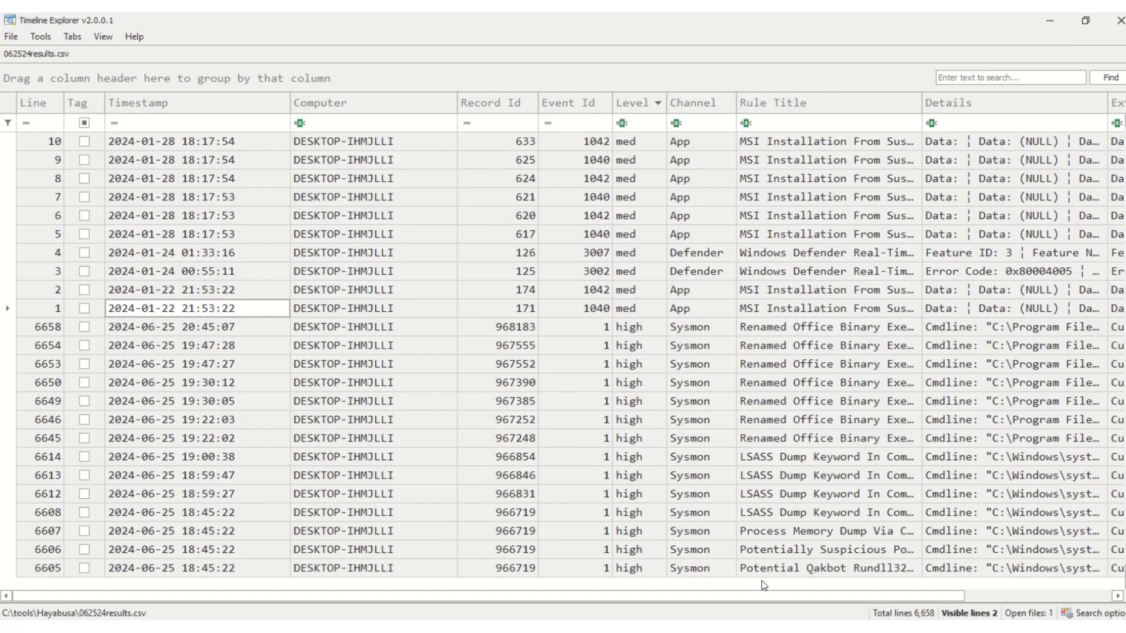
left_click_drag(771, 595, 880, 596)
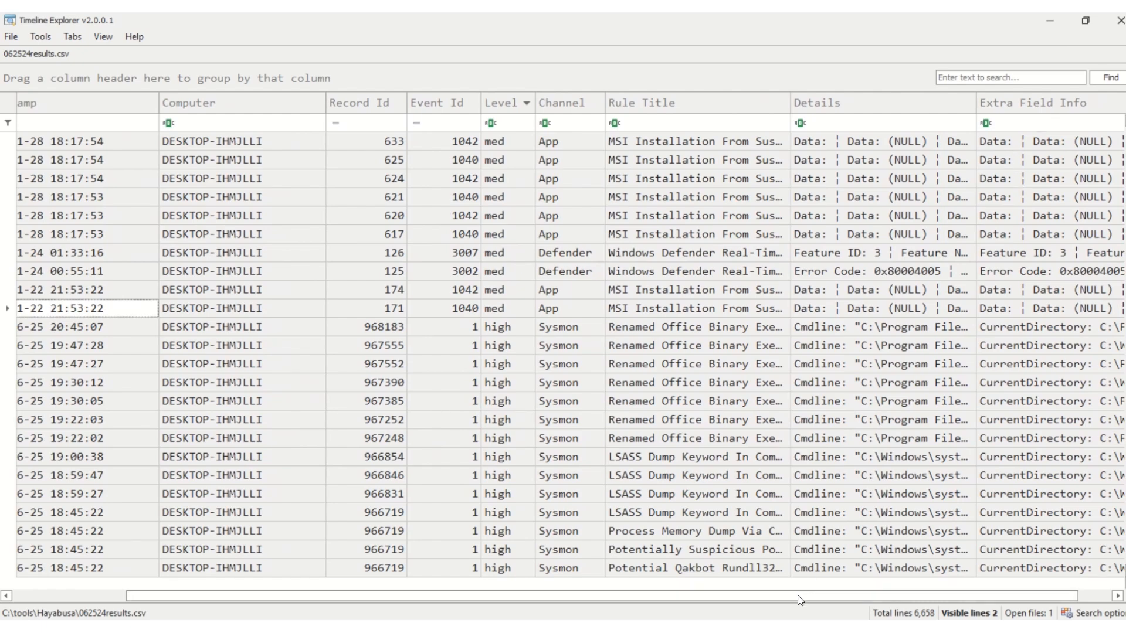
left_click_drag(800, 595, 681, 604)
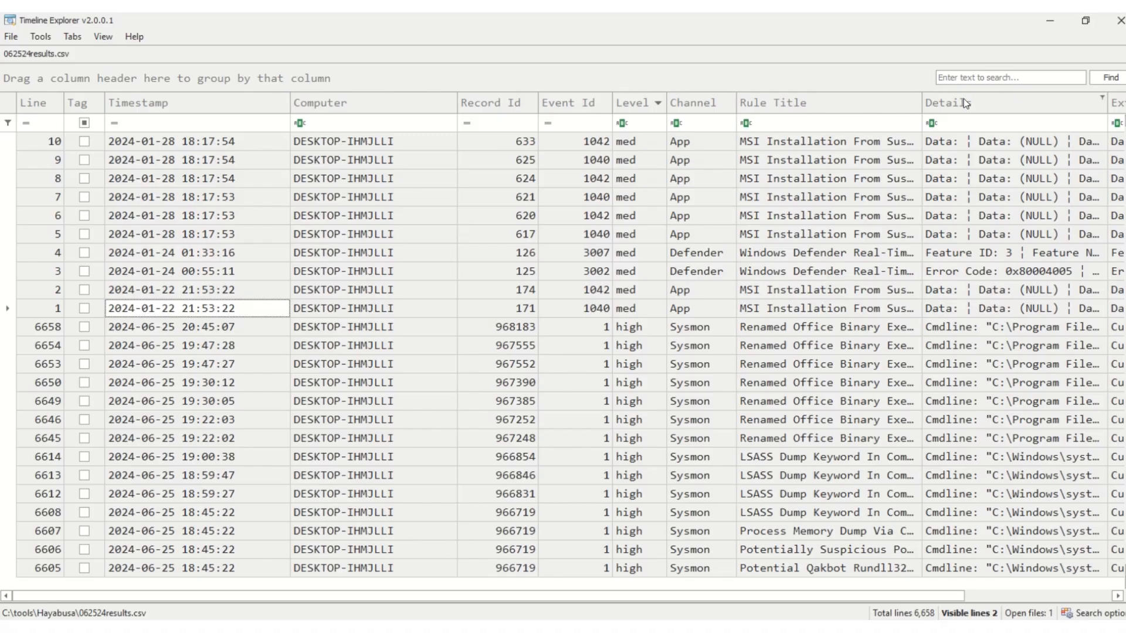
Step: Search the timeline for "application", review the matching events, and clear the search
left_click(978, 77)
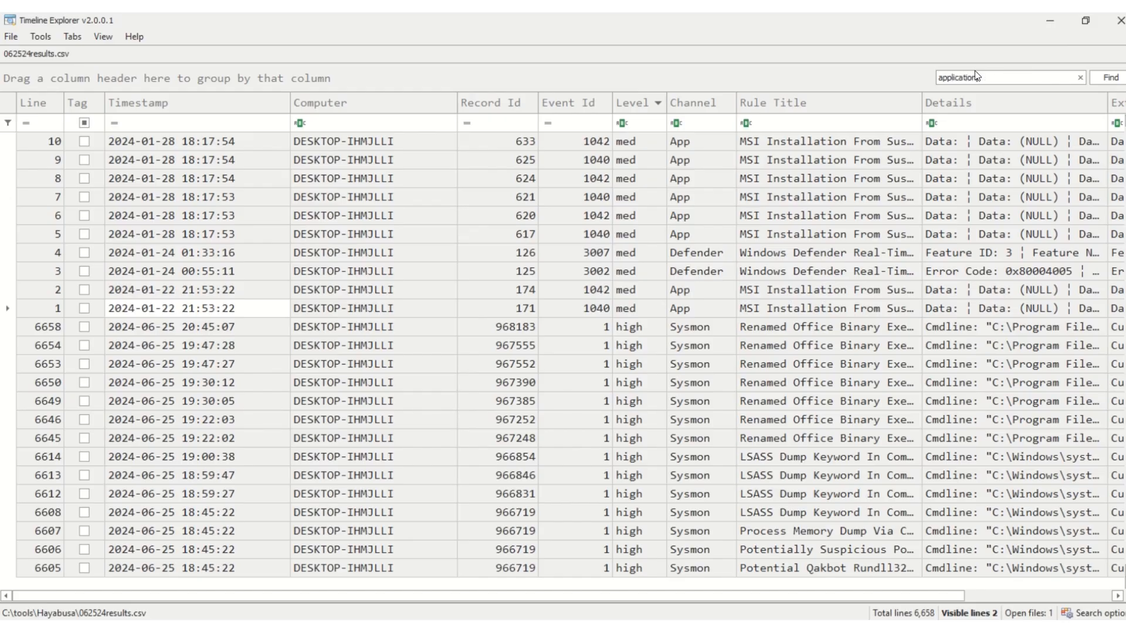
type("application")
key("Return")
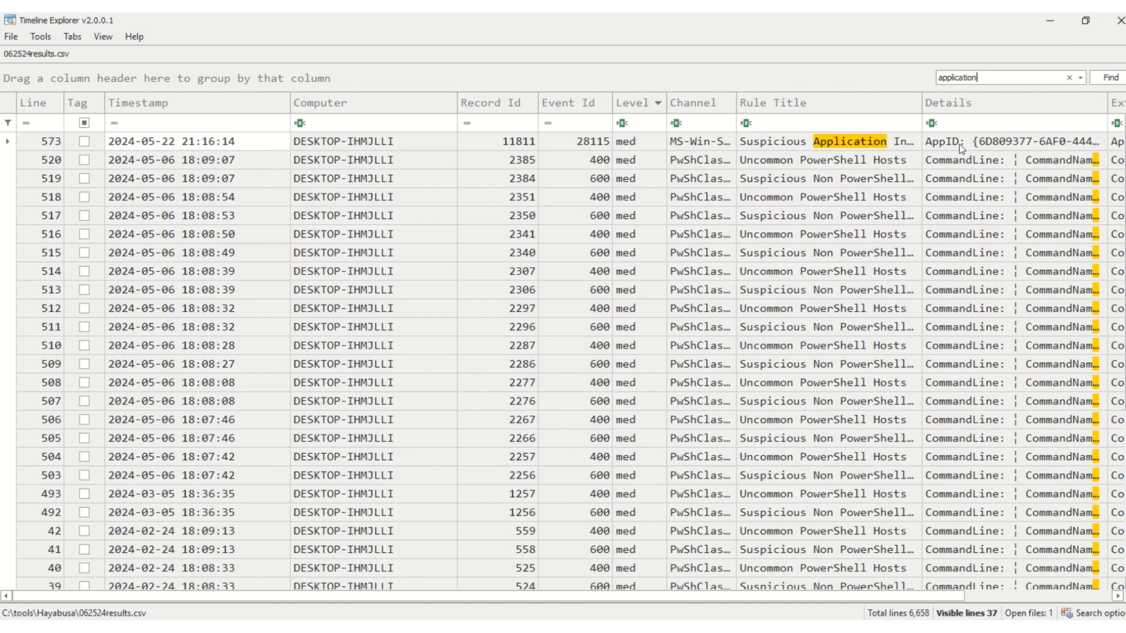
left_click(1068, 78)
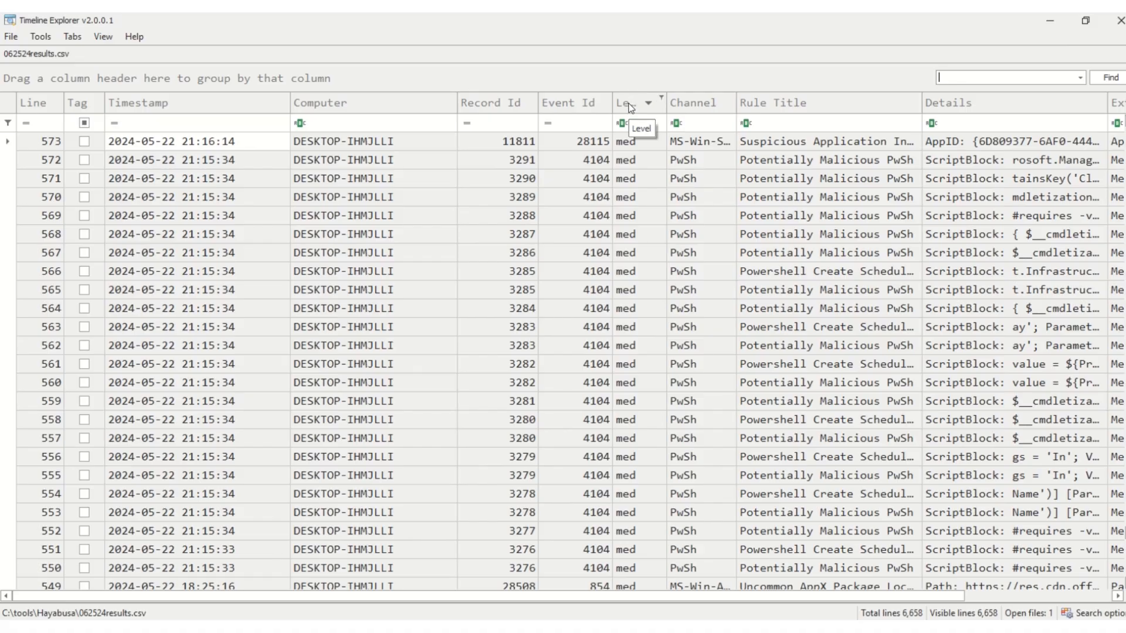
Step: Group the events by Level and view the full rule title of line 6605 in the high group
left_click_drag(628, 105, 150, 82)
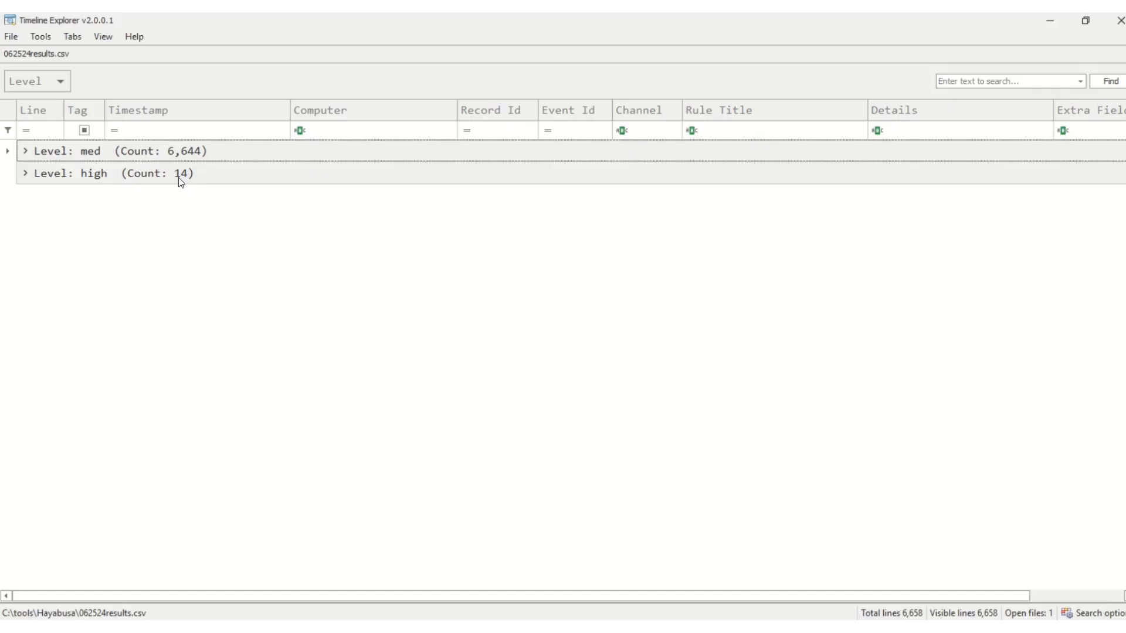
left_click(26, 174)
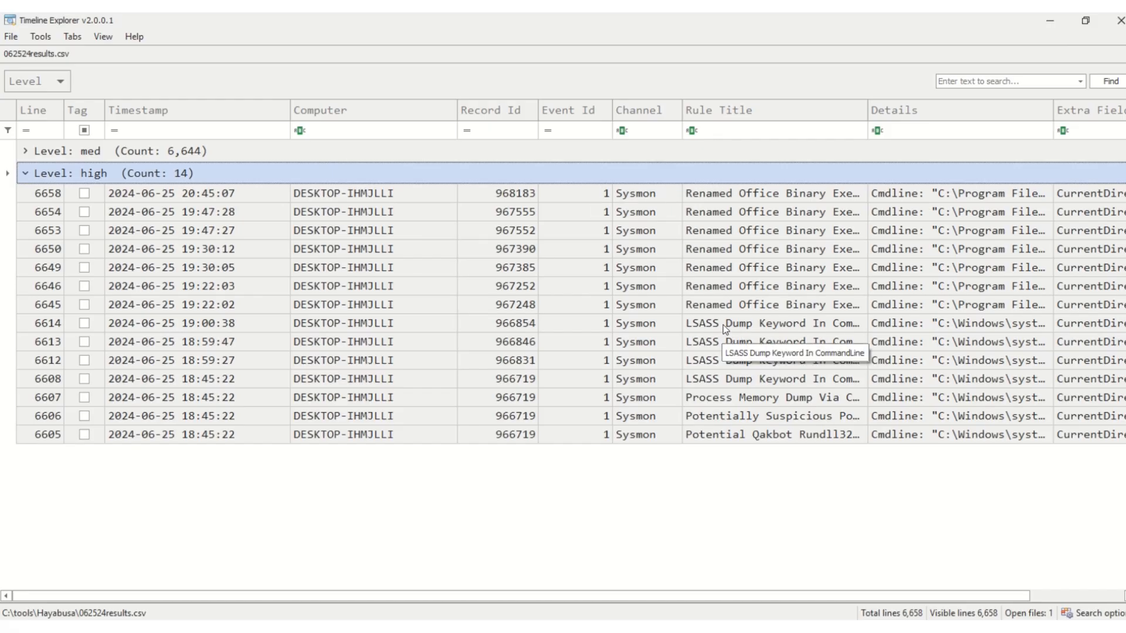
left_click(762, 439)
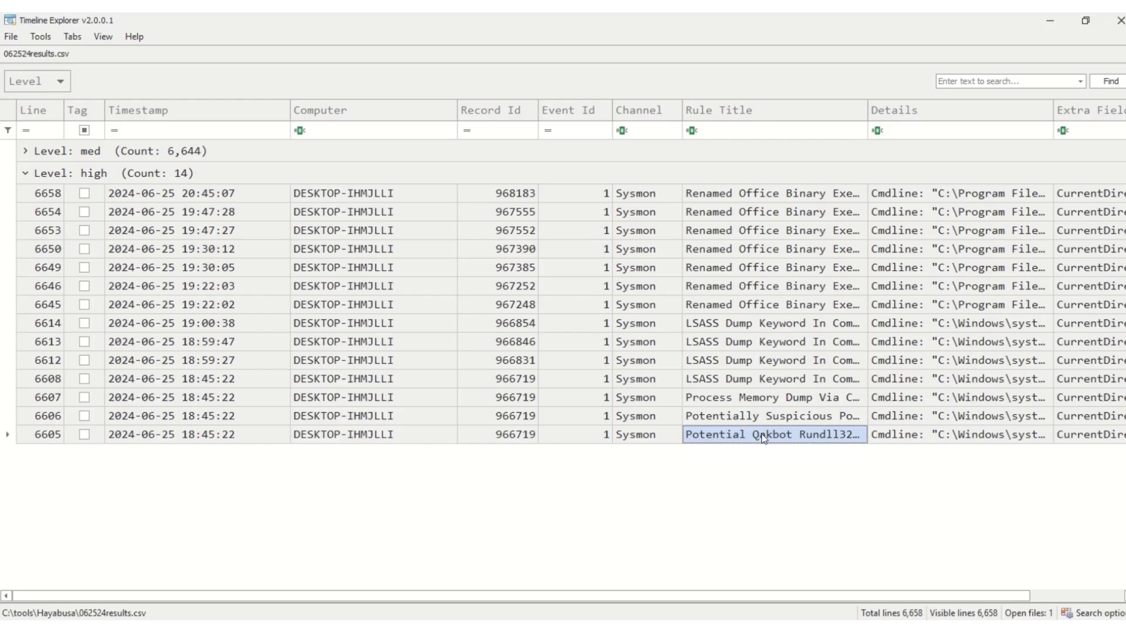
double_click(763, 438)
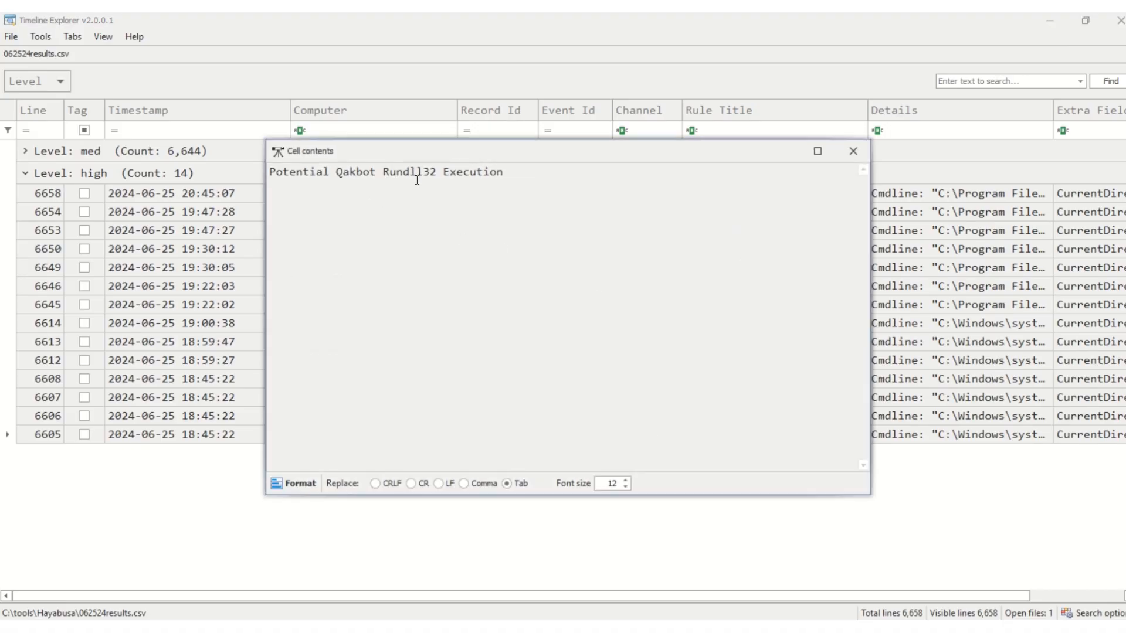
left_click(846, 159)
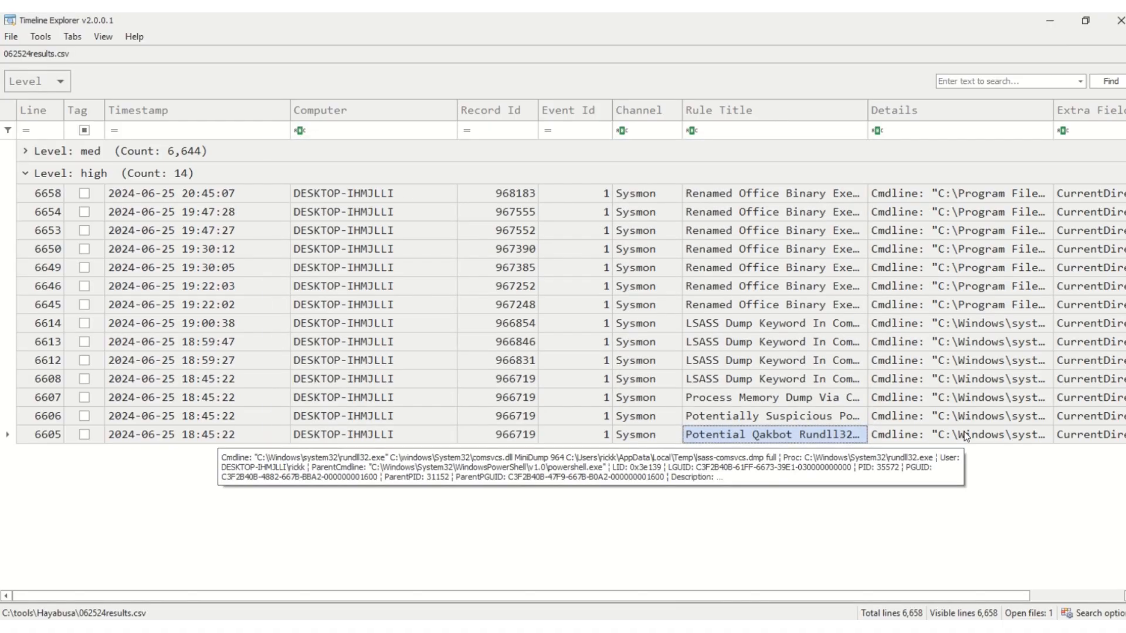
Step: View the full Details content of line 6605, the Qakbot Rundll32 event, and close it after reading
left_click(965, 435)
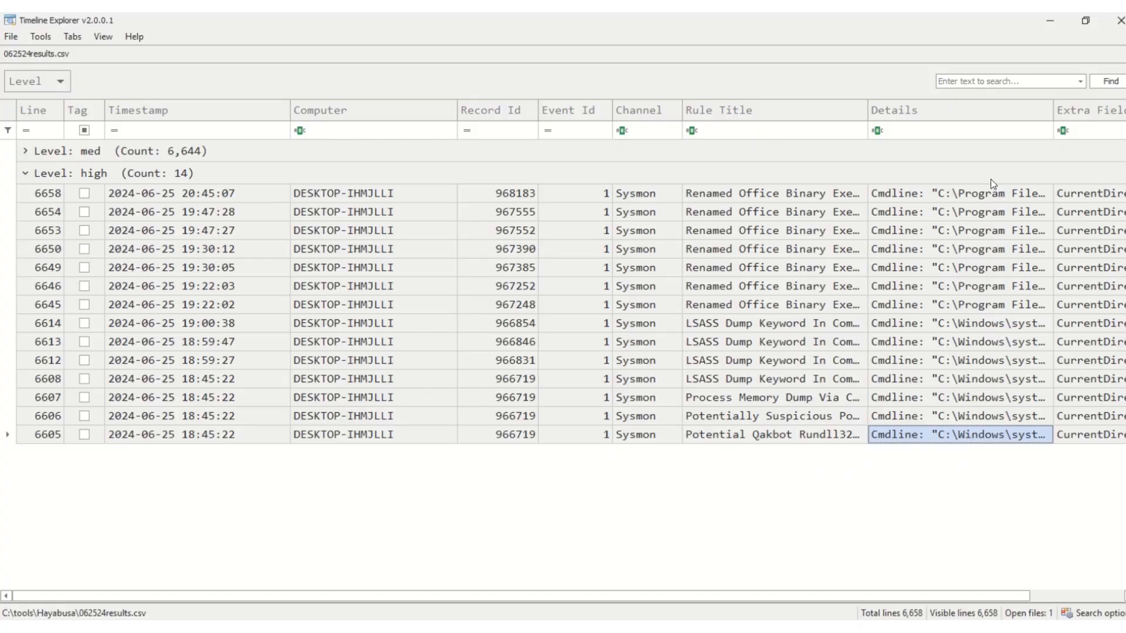
double_click(959, 435)
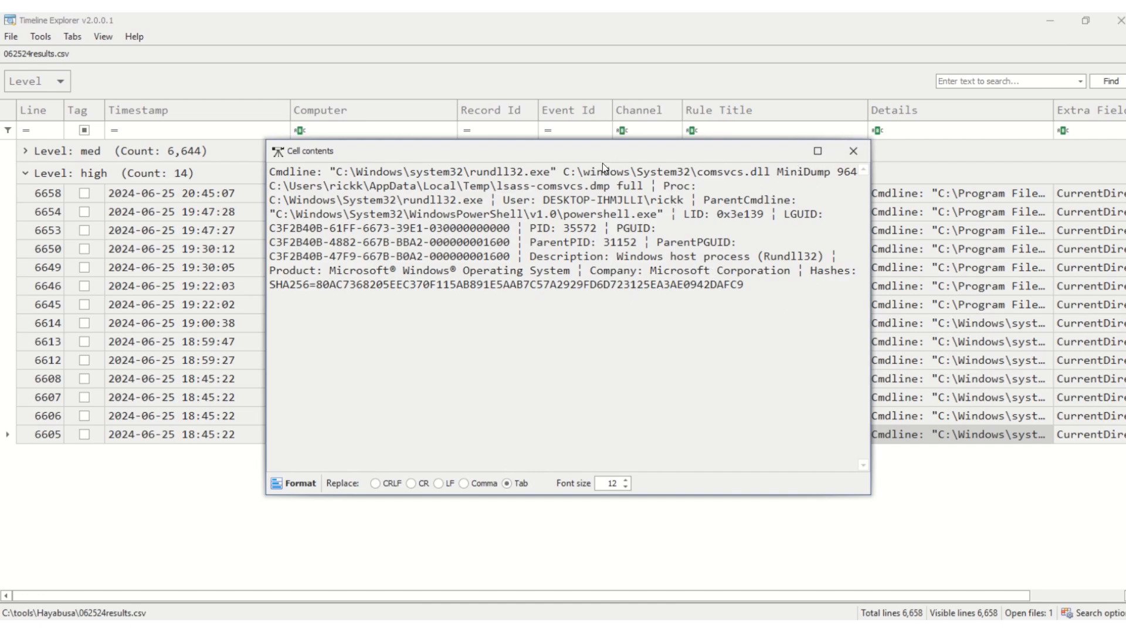
left_click(850, 152)
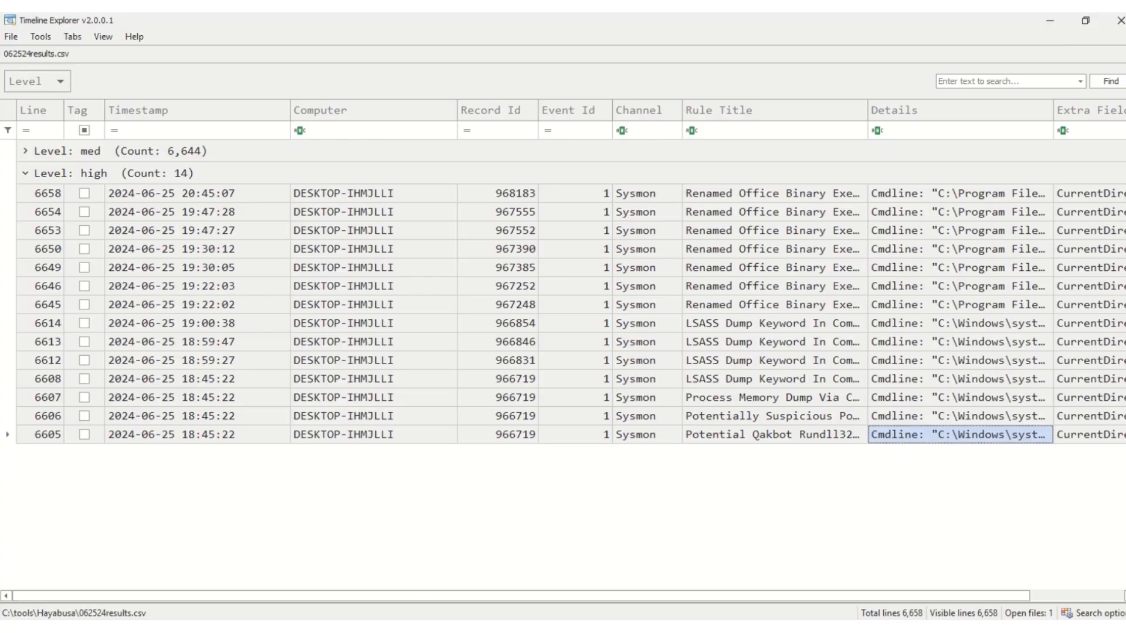
Step: Switch to the File Explorer window showing the Temp folder and locate lsass-comsvcs.dmp
left_click(340, 630)
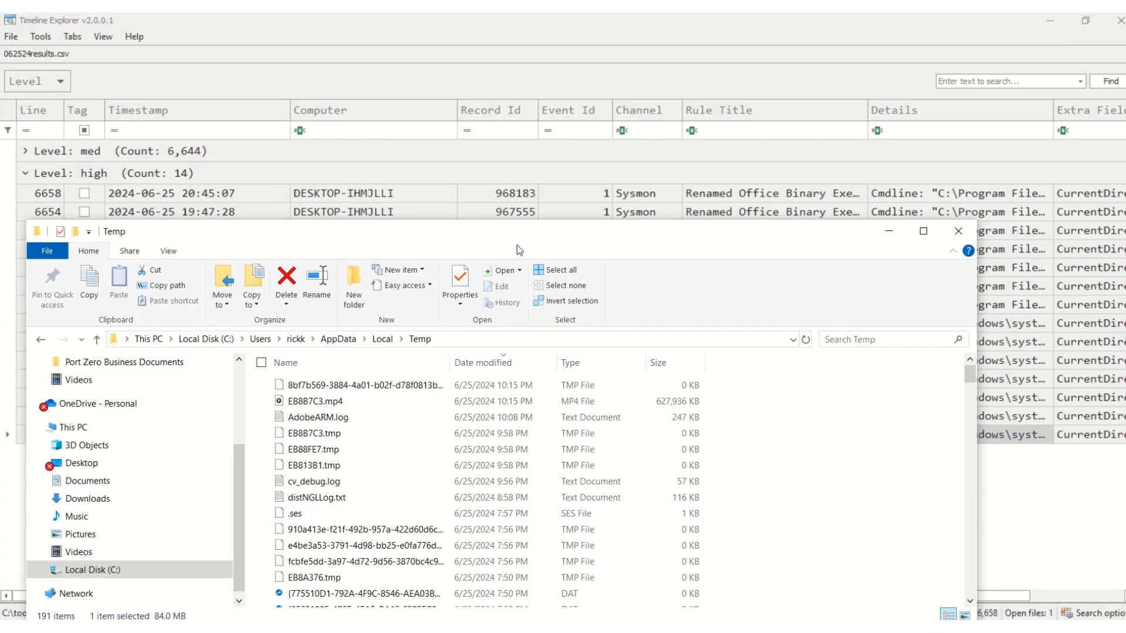
left_click_drag(535, 231, 592, 95)
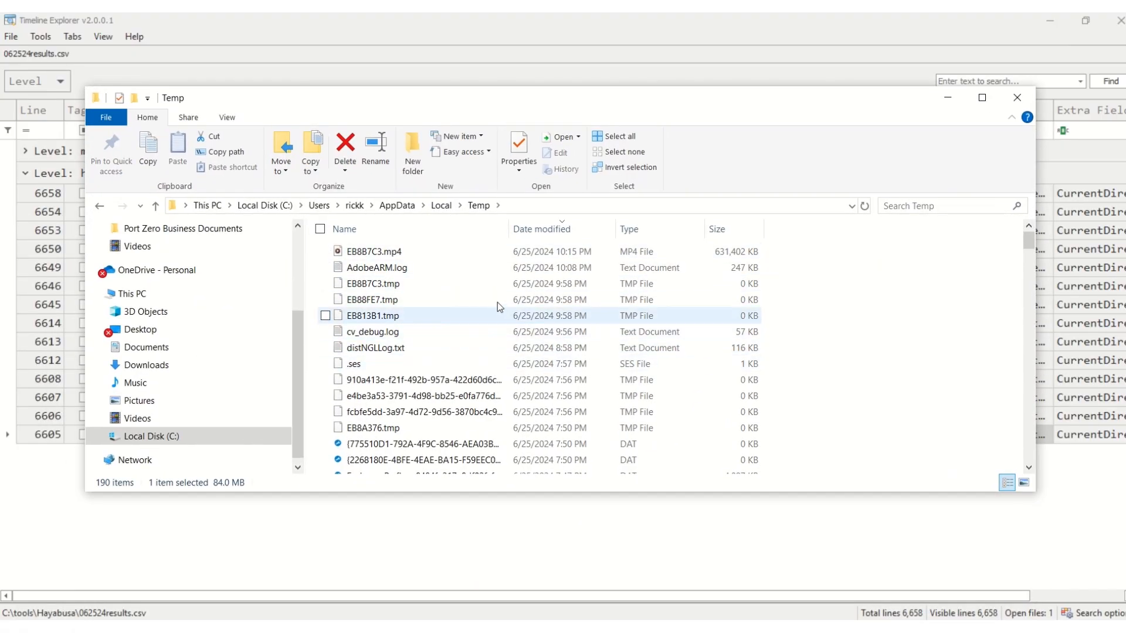
scroll(500, 336, "down", 2)
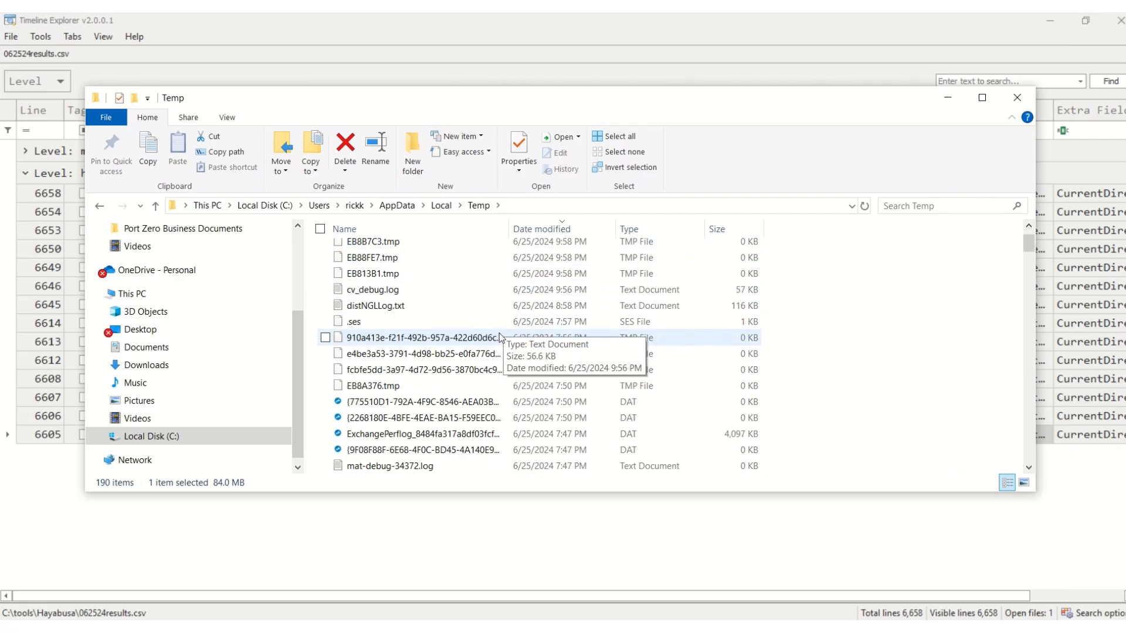
scroll(498, 336, "up", 2)
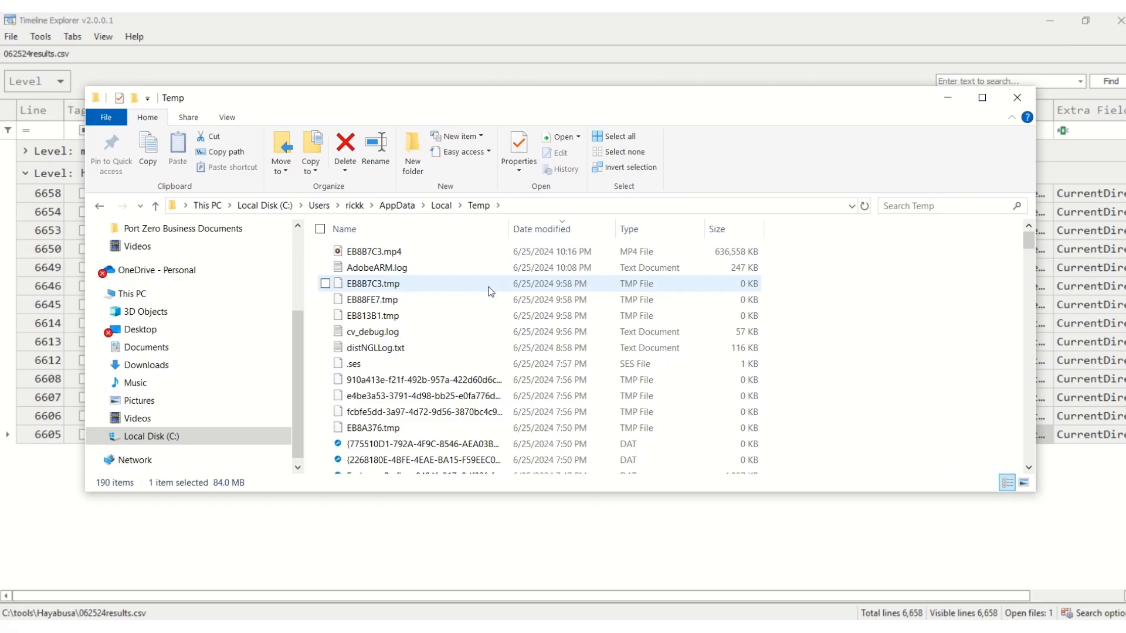
scroll(489, 324, "down", 3)
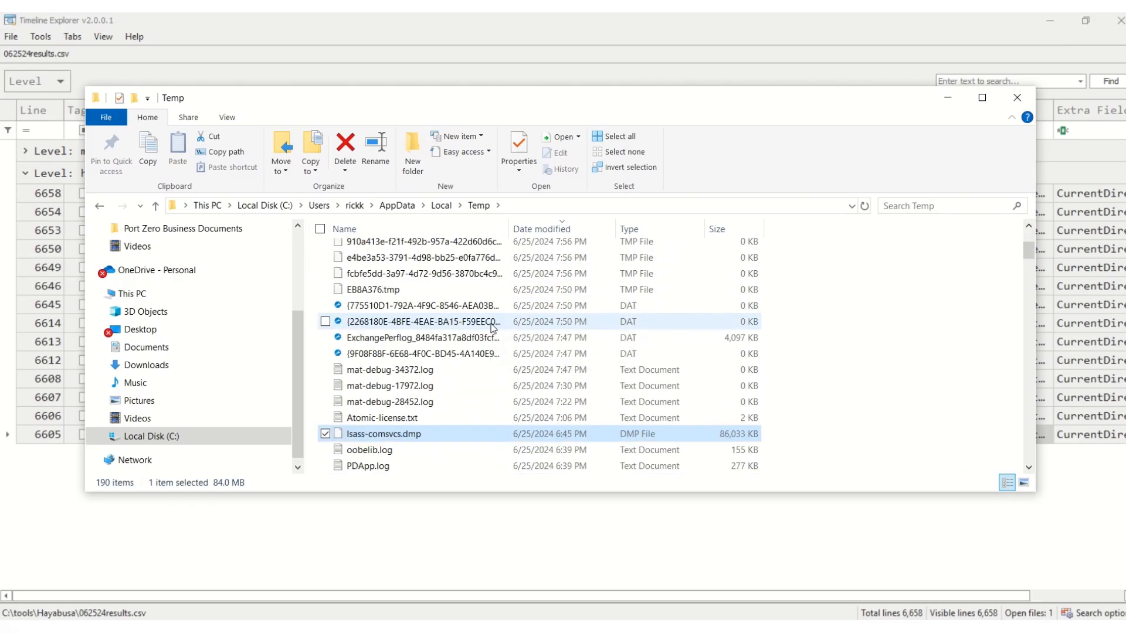
scroll(491, 326, "down", 2)
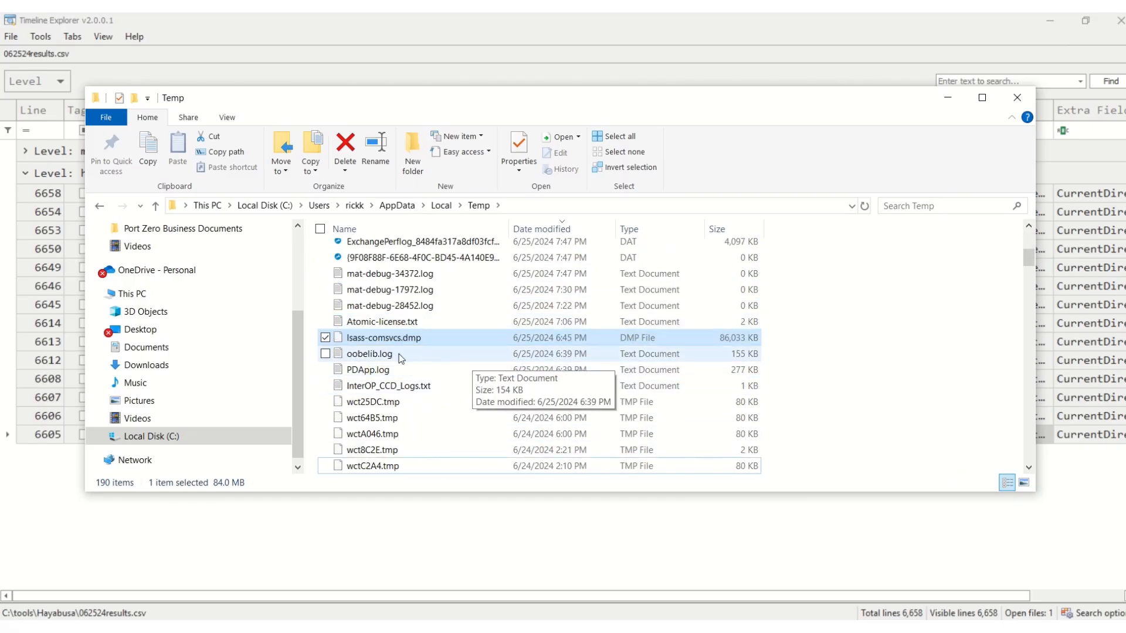
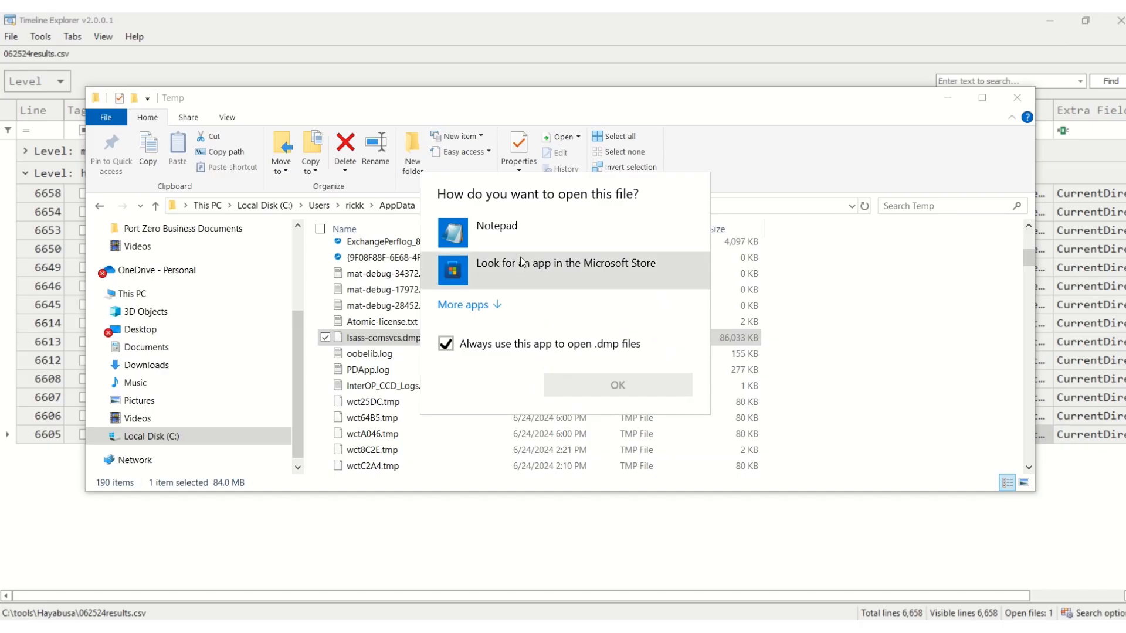
Step: Try to open lsass-comsvcs.dmp in Notepad without making it the default for .dmp files, and return to Timeline Explorer
left_click(445, 344)
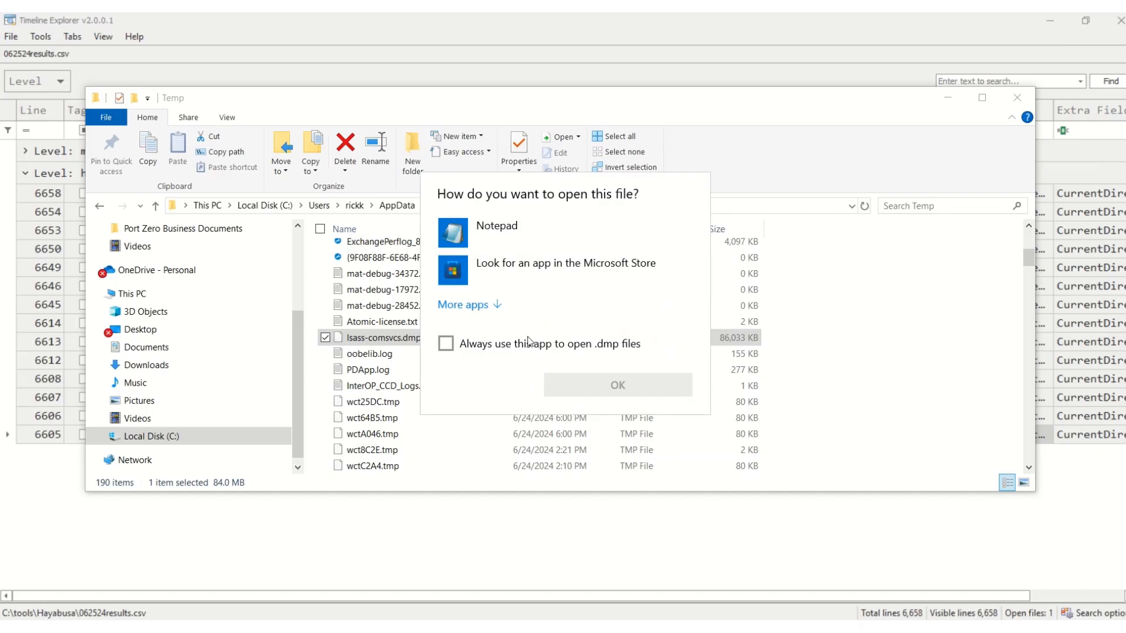
left_click(484, 234)
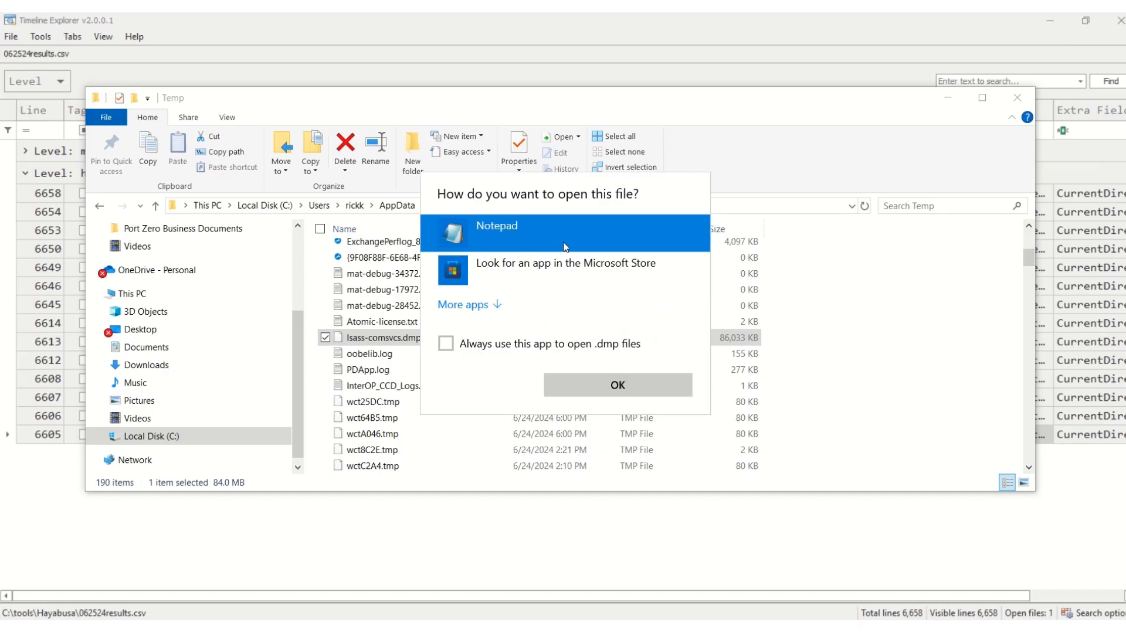
left_click(602, 381)
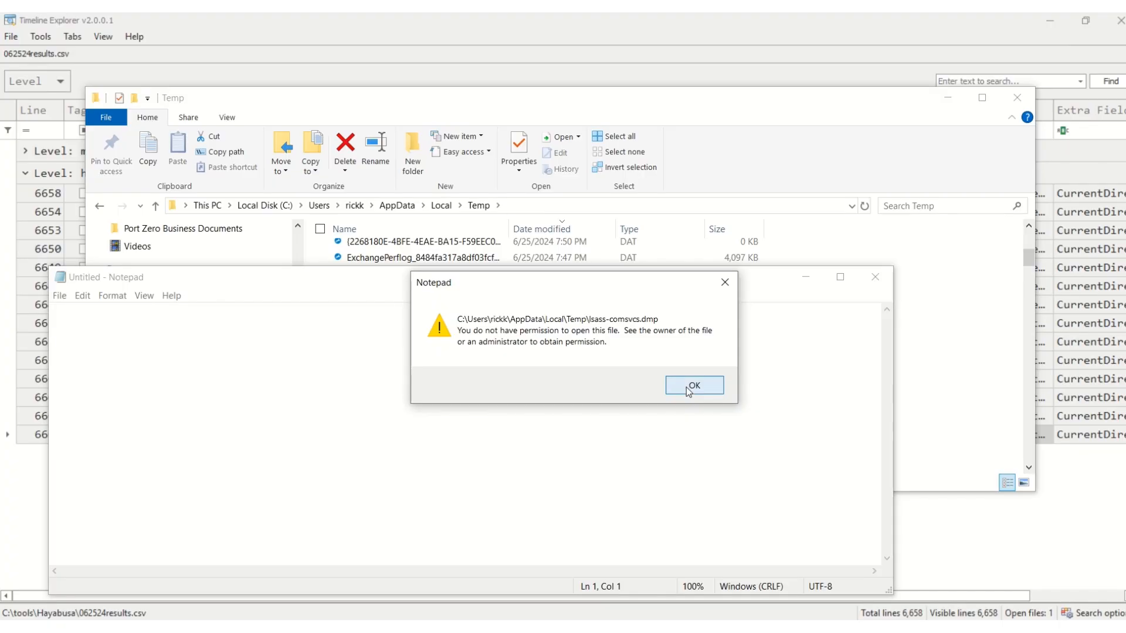
left_click(691, 385)
left_click(873, 277)
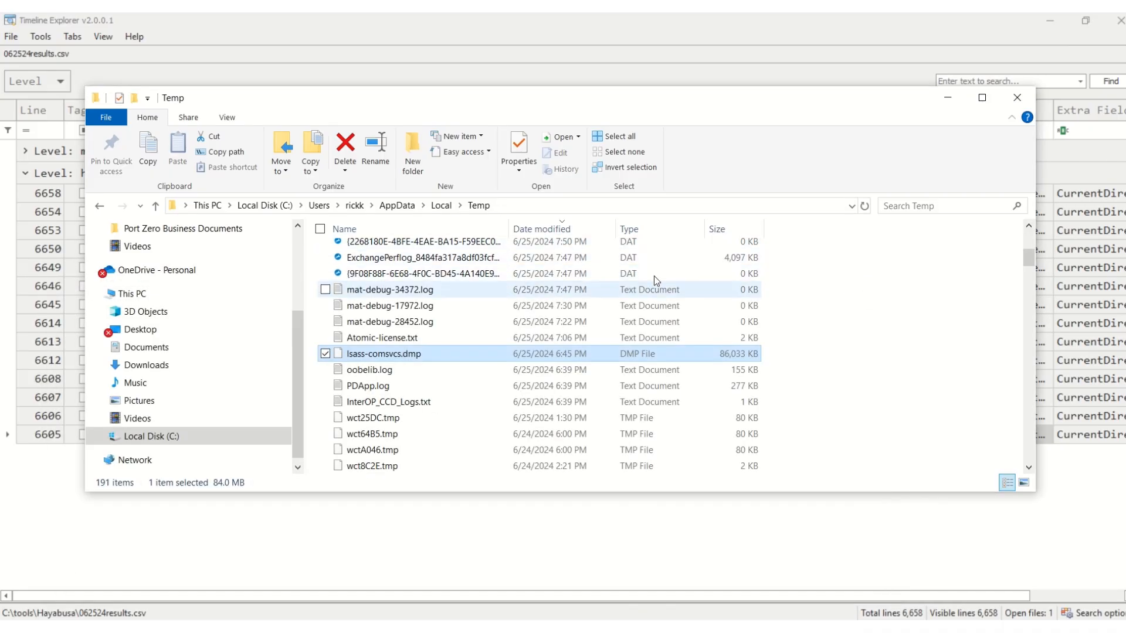
left_click(942, 101)
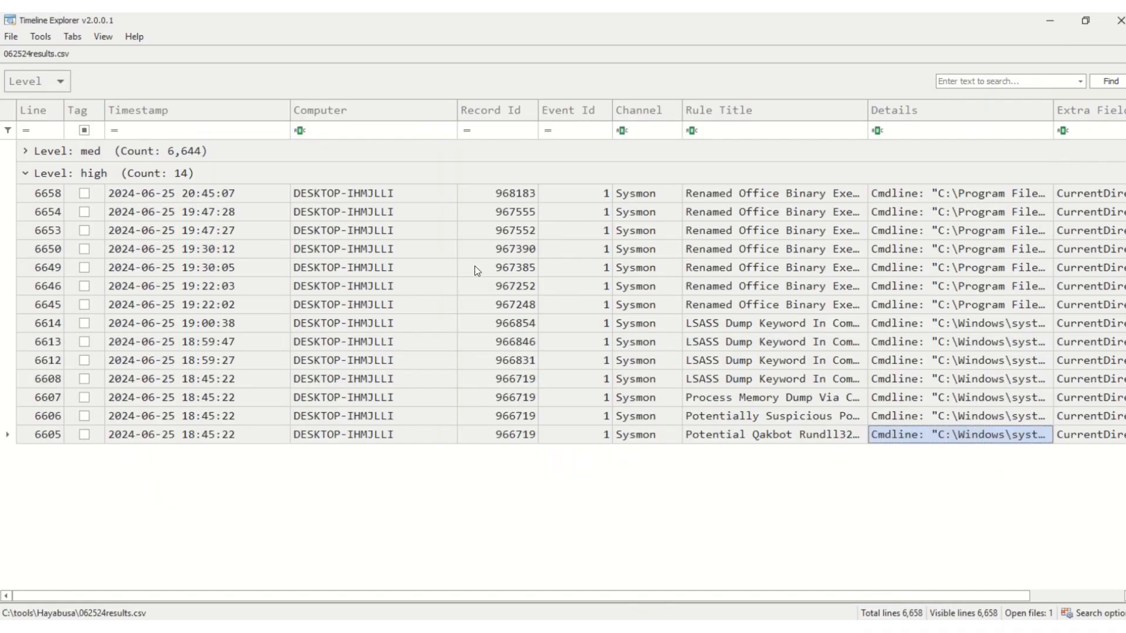
Step: Subgroup the events by Rule Title to review the high-level rules, and remove that subgrouping
left_click(25, 173)
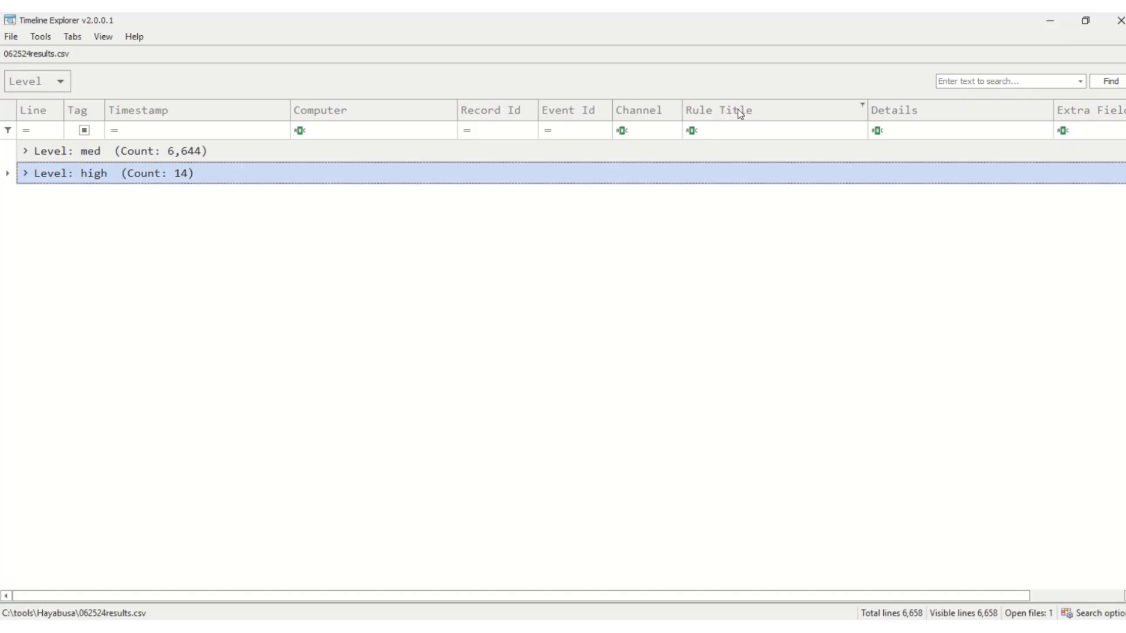
left_click_drag(739, 111, 174, 85)
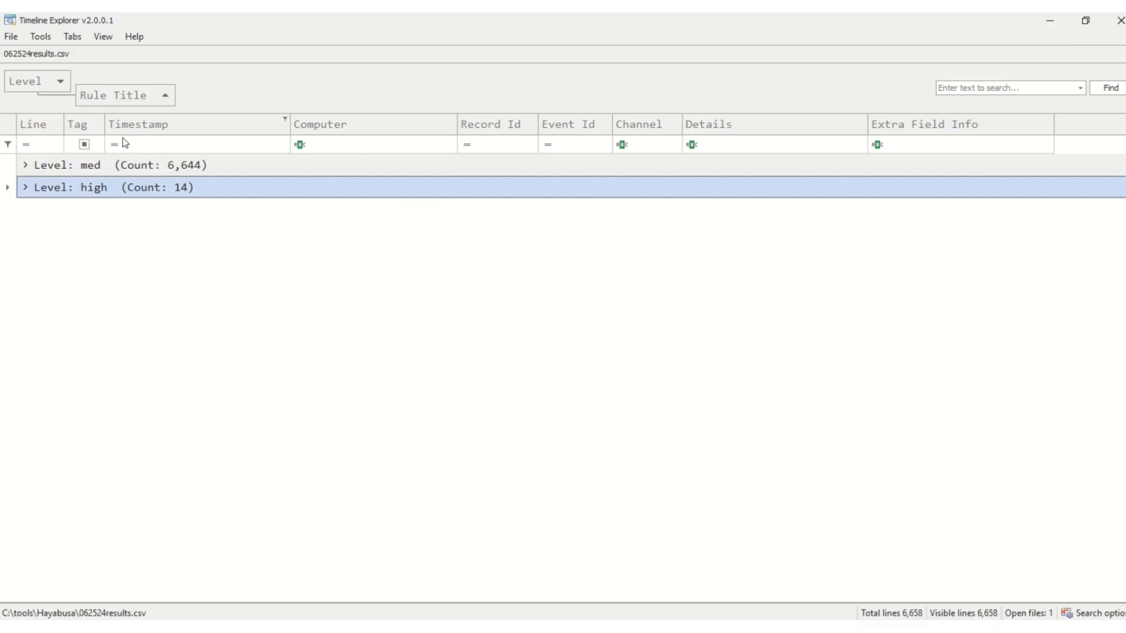
left_click(26, 188)
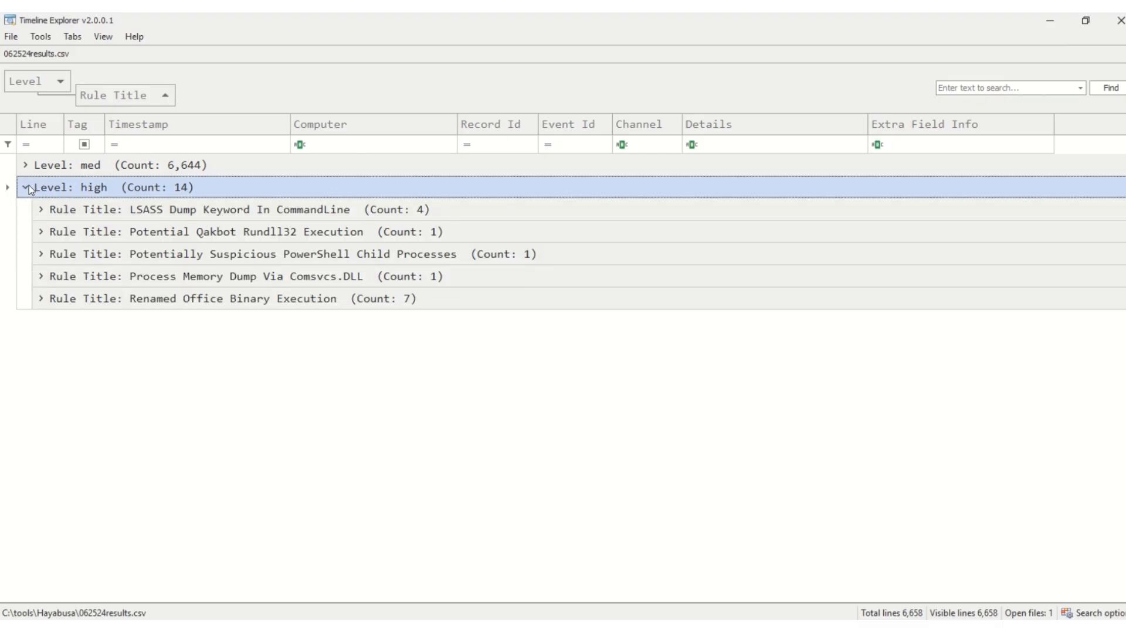
left_click_drag(124, 96, 685, 127)
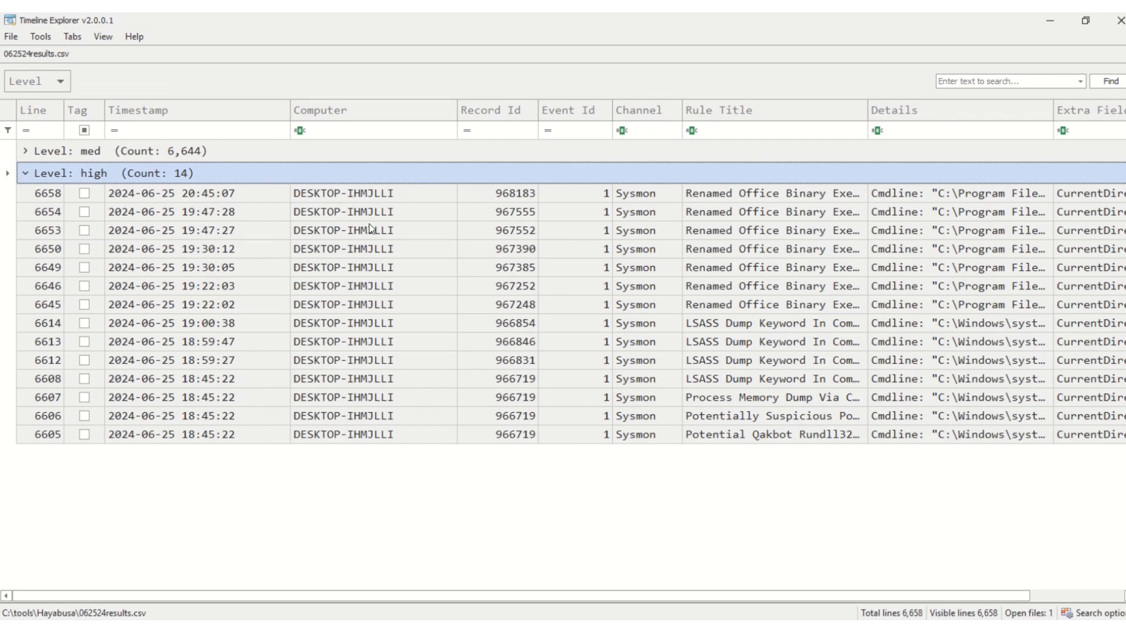
left_click(26, 174)
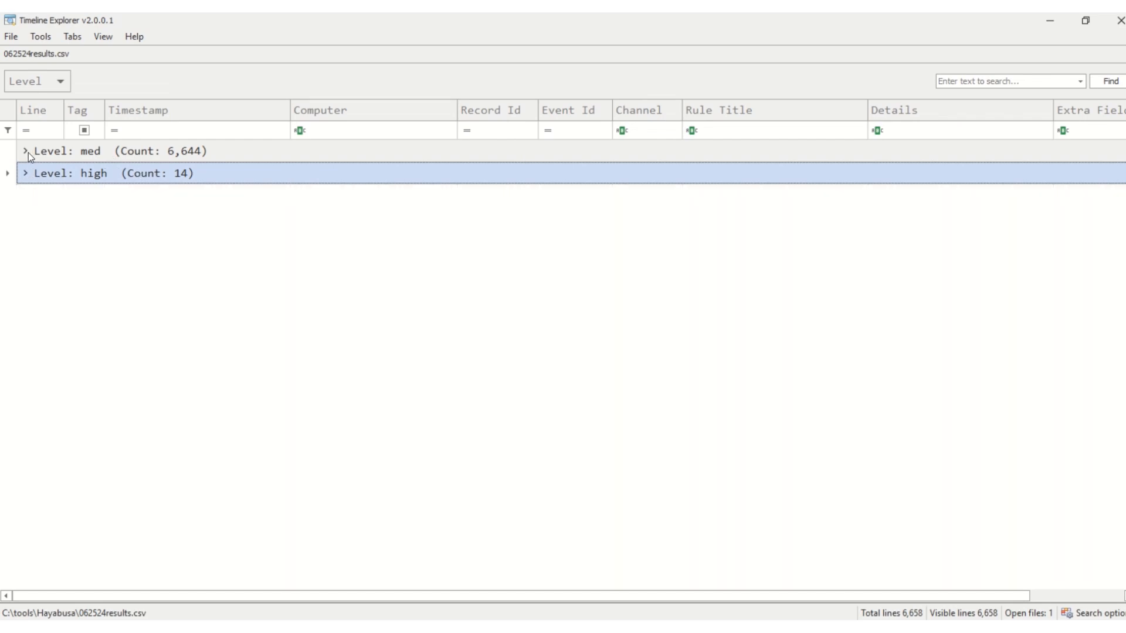
Step: Expand the med level group, look through its events, and subgroup them by Rule Title
left_click(27, 153)
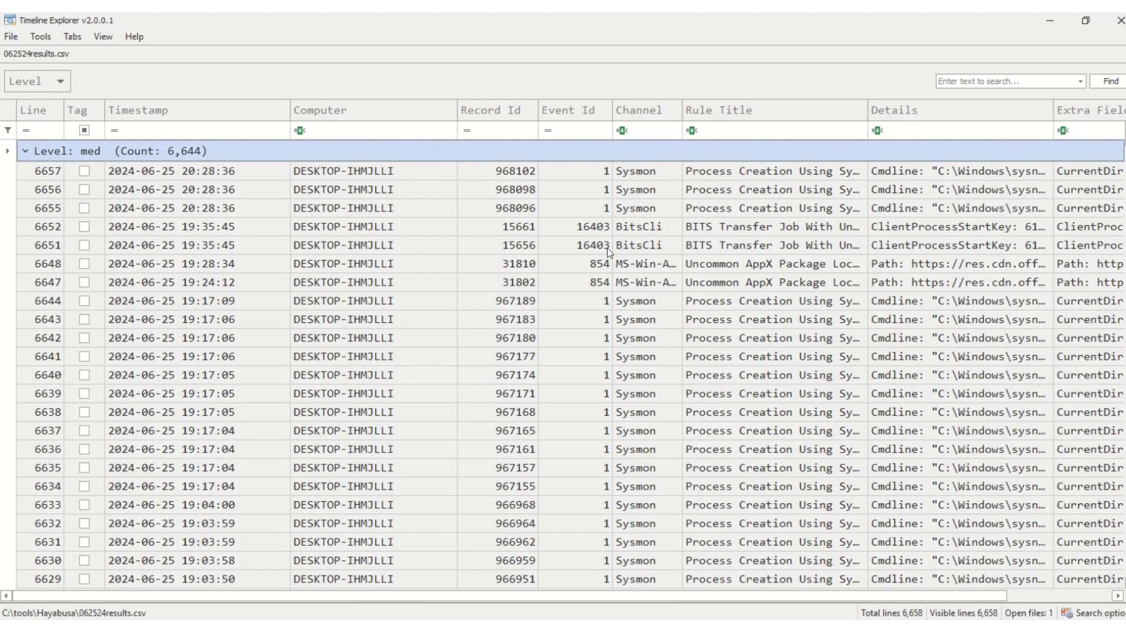
scroll(638, 298, "down", 5)
scroll(645, 276, "up", 5)
left_click_drag(755, 110, 185, 90)
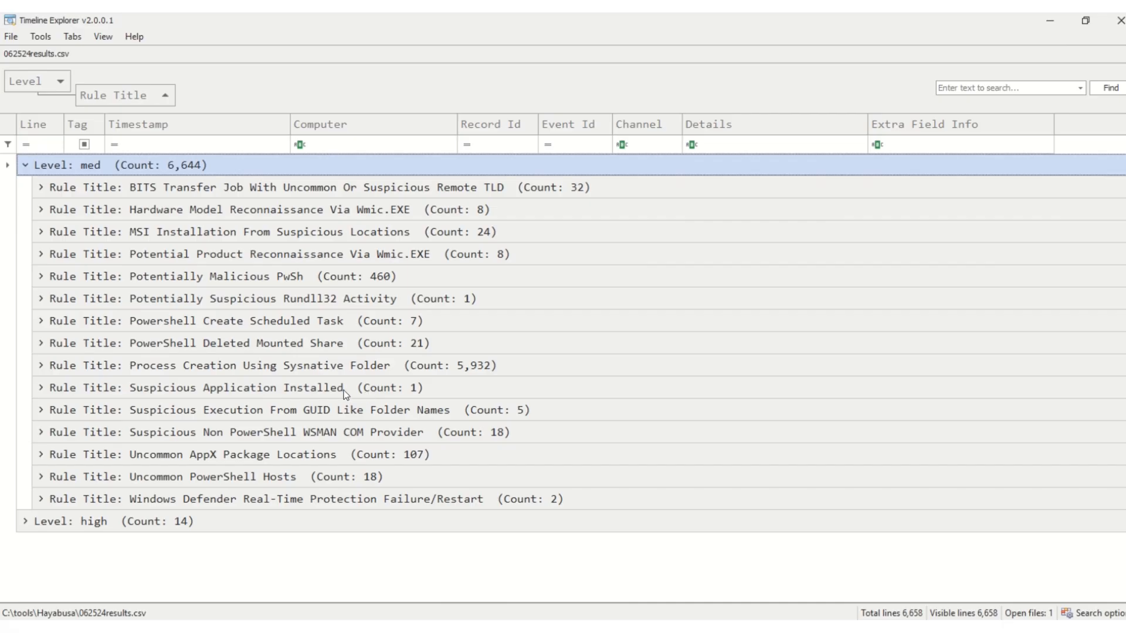
Step: Expand the Suspicious Application Installed rule, read the full Details of its event, and collapse the rule
left_click(43, 386)
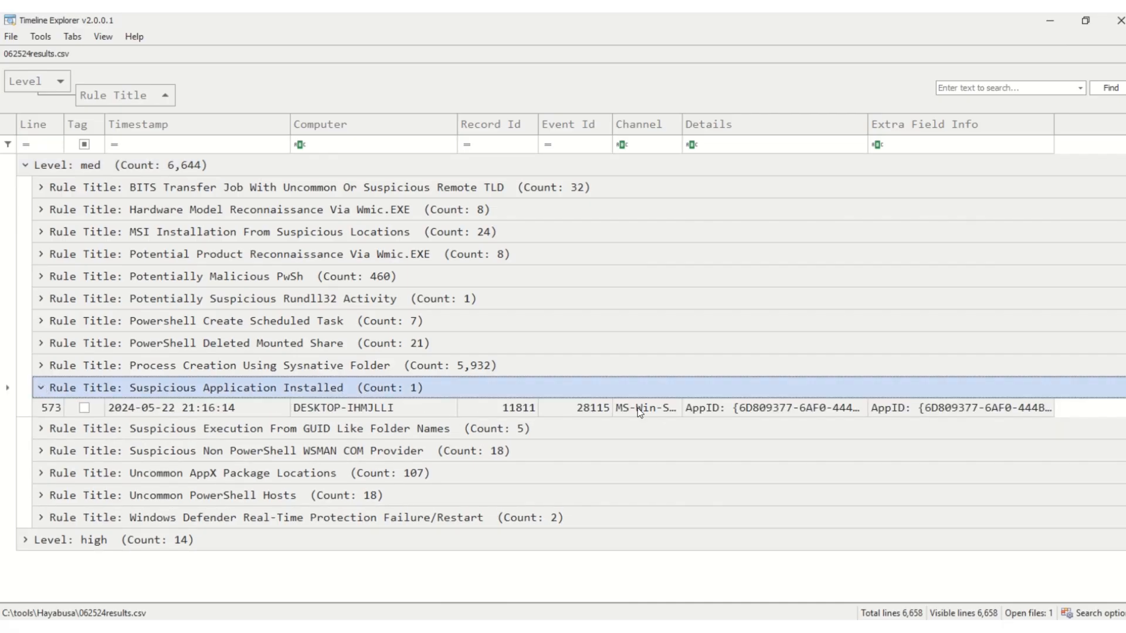
double_click(780, 406)
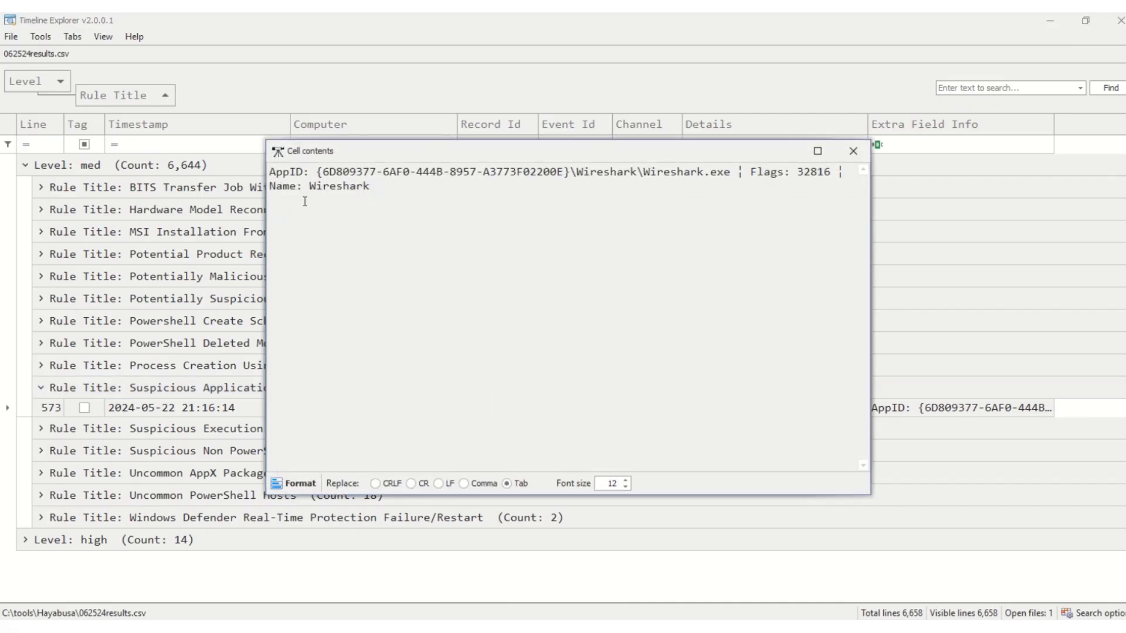
left_click(853, 151)
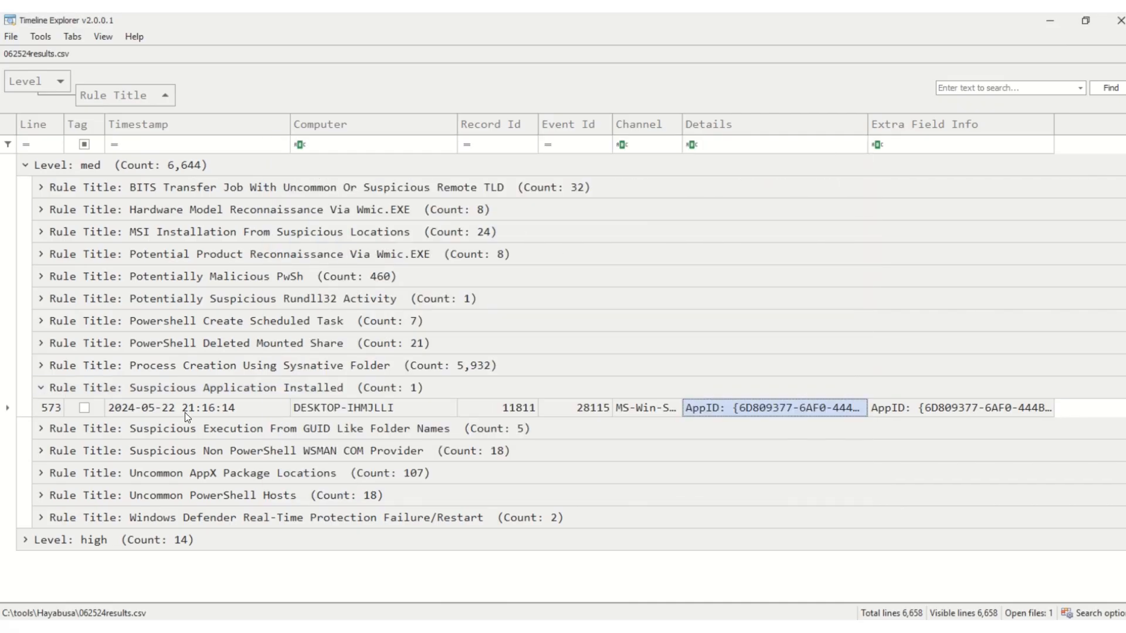
left_click(45, 389)
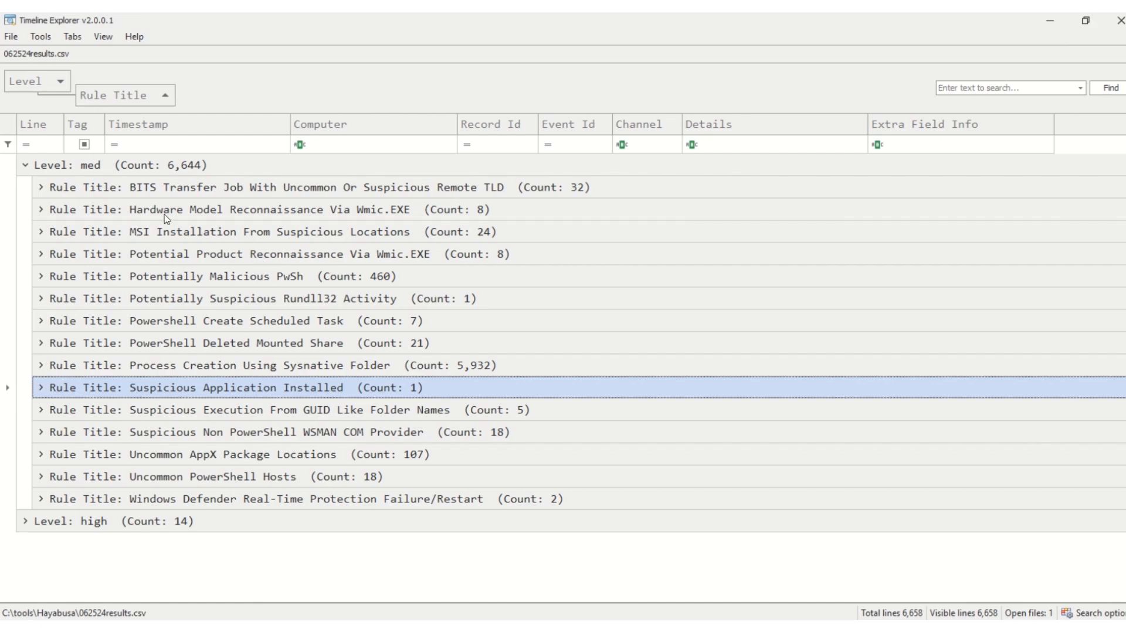
Step: Remove the Rule Title and Level groupings, placing the Level column between Channel and Rule Title
left_click(27, 166)
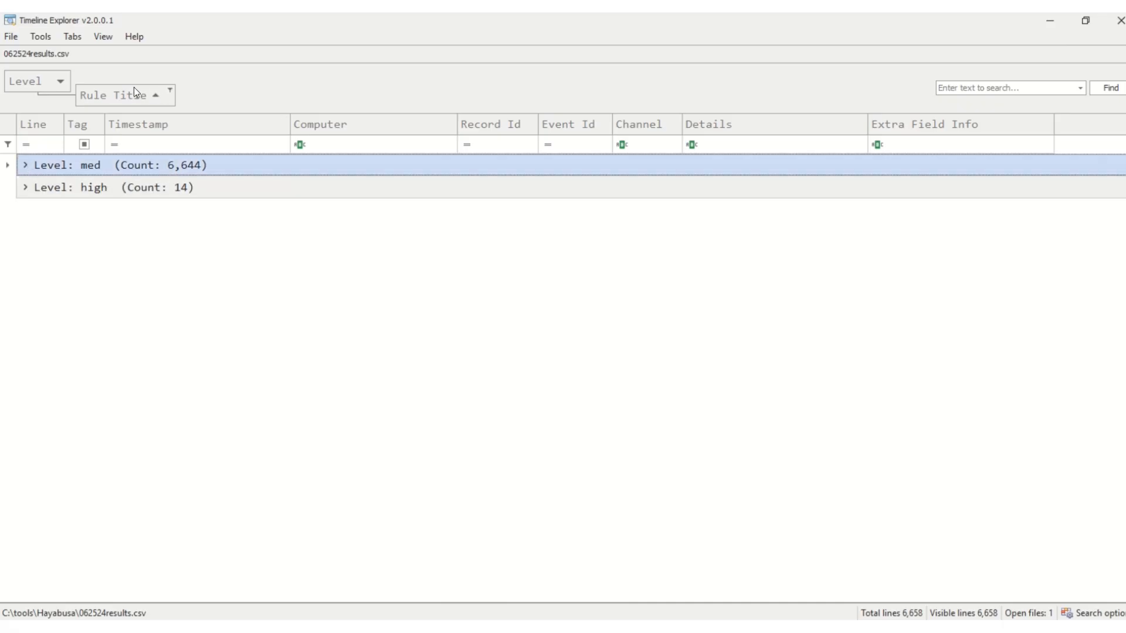
left_click_drag(119, 95, 699, 118)
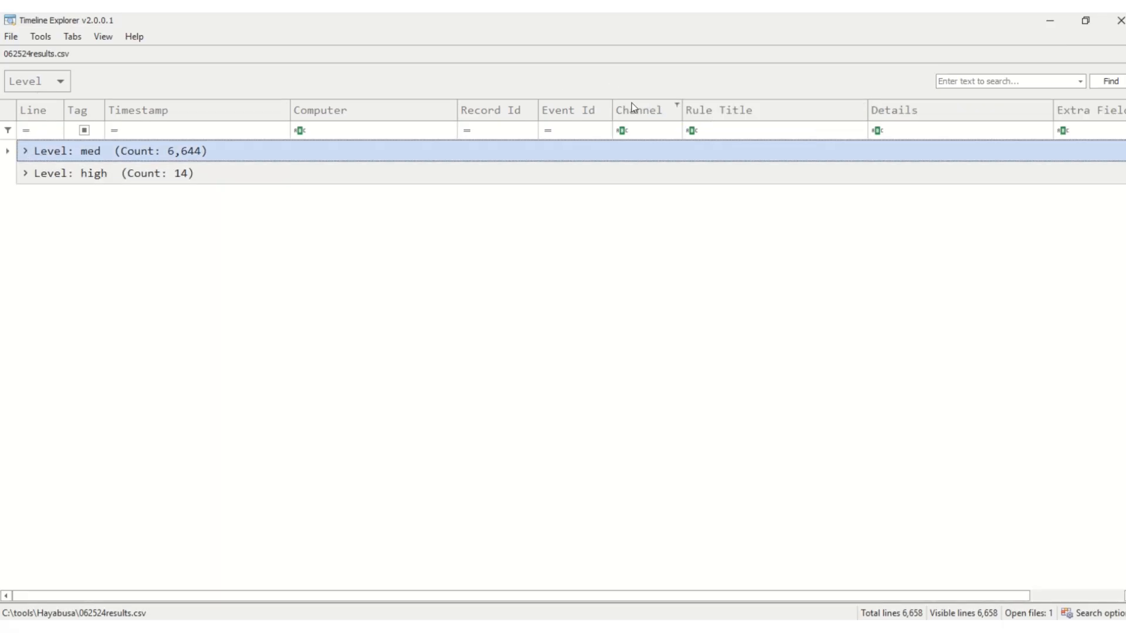
left_click_drag(30, 81, 695, 107)
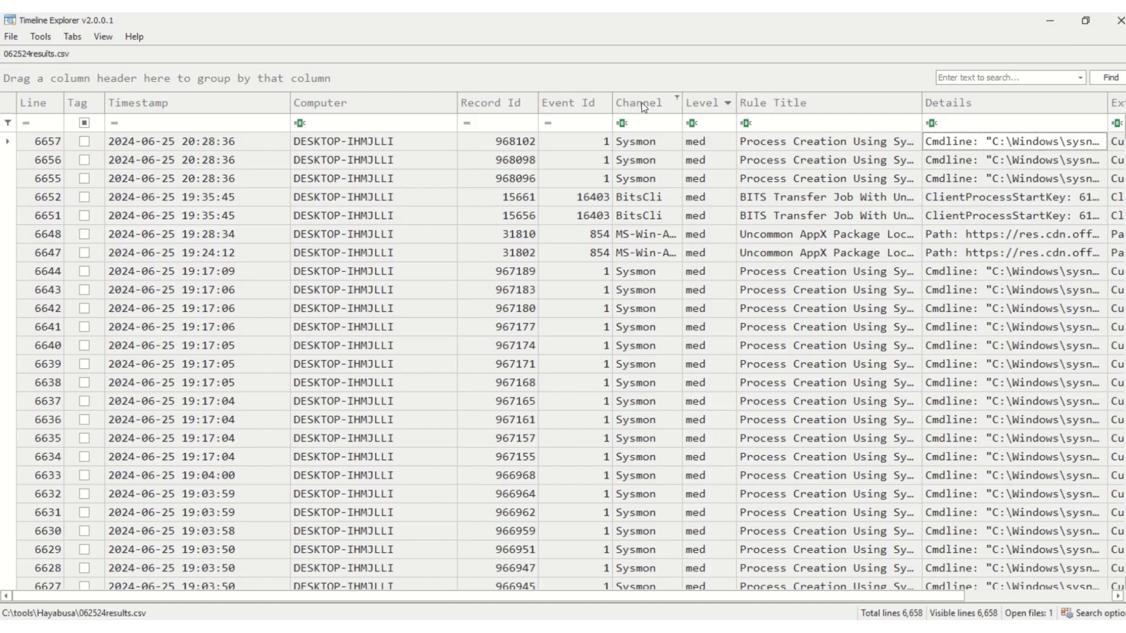
Step: Group the events by Channel and sort the expanded Sysmon events by Level in ascending order
left_click_drag(642, 104, 103, 85)
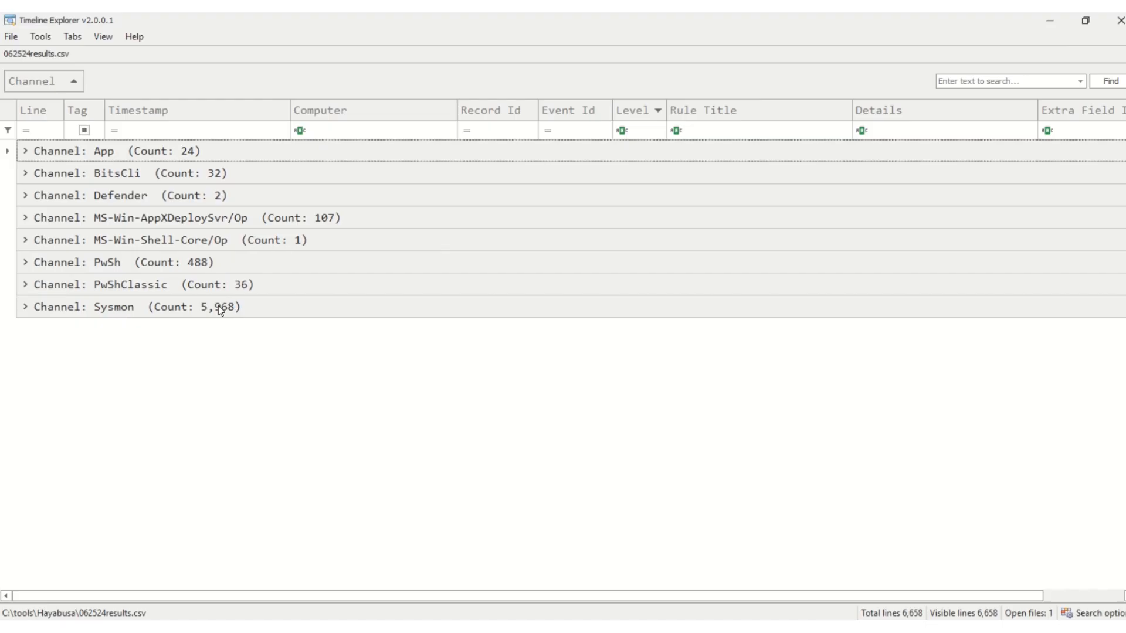
left_click(29, 304)
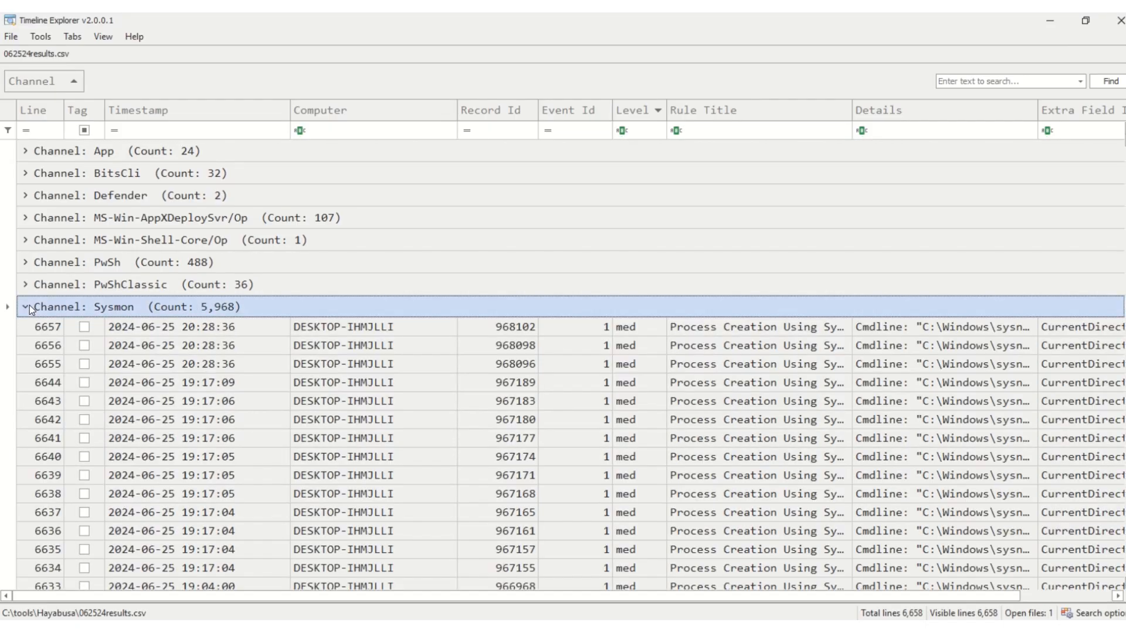
left_click(638, 110)
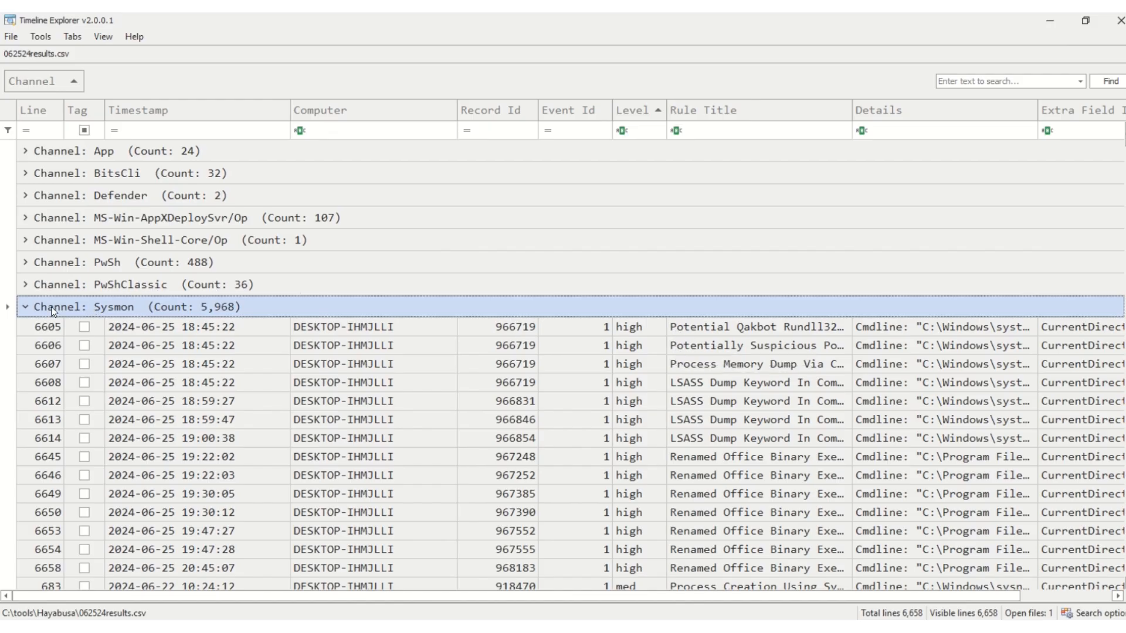
Step: Collapse the Sysmon group and remove the Channel grouping, returning that column between Level and Rule Title
left_click(29, 307)
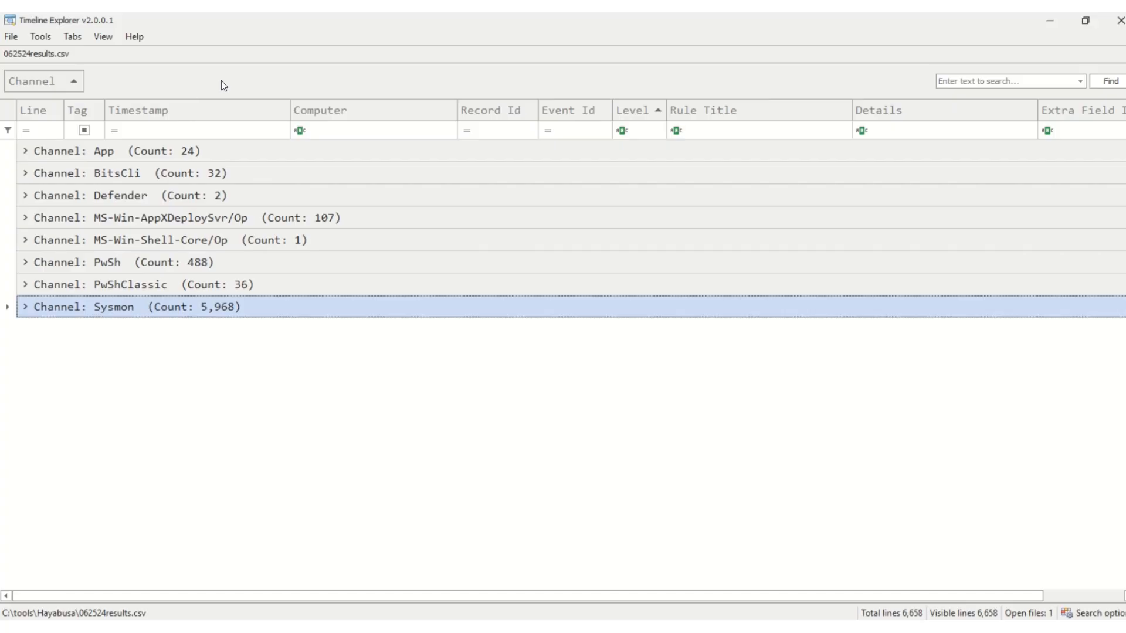
left_click_drag(37, 82, 648, 122)
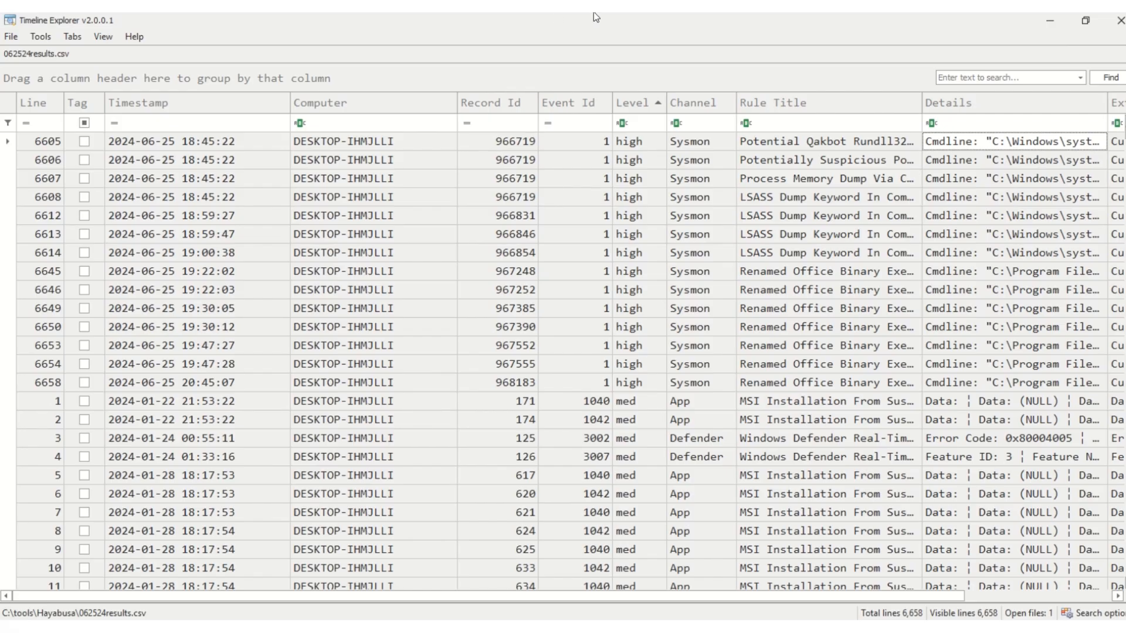
mouse_move(569, 34)
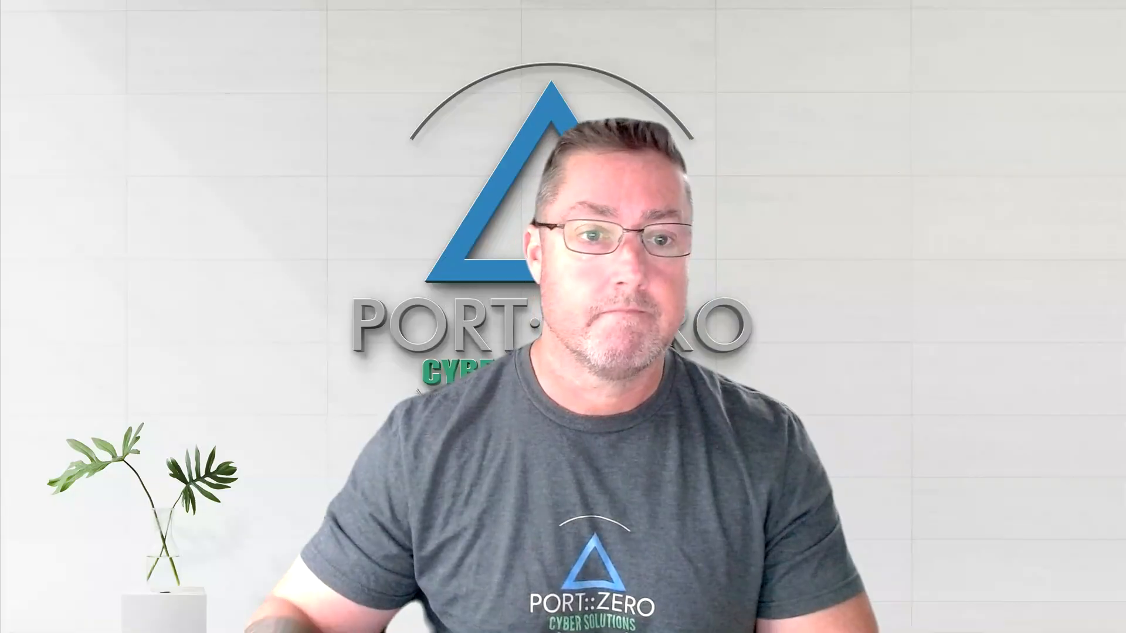